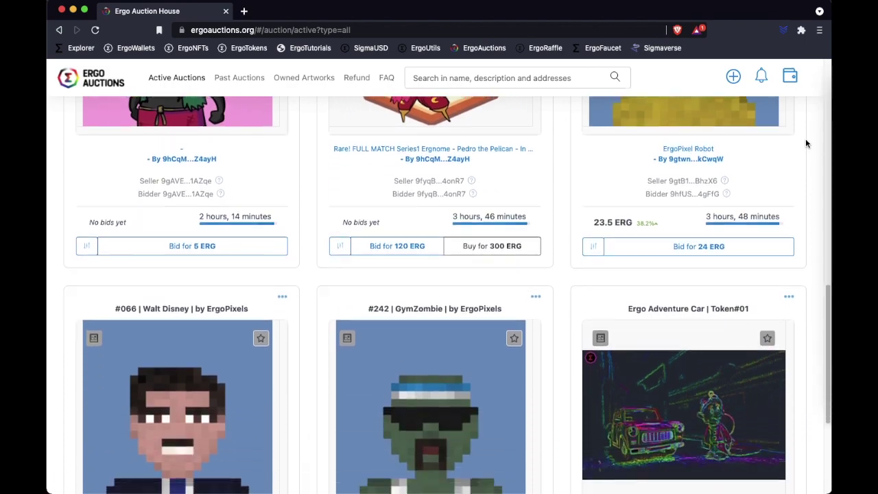
Step: Open the wallet connection dialog and review the Any Wallet and Yoroi Wallet options
scroll(806, 143, down, 6)
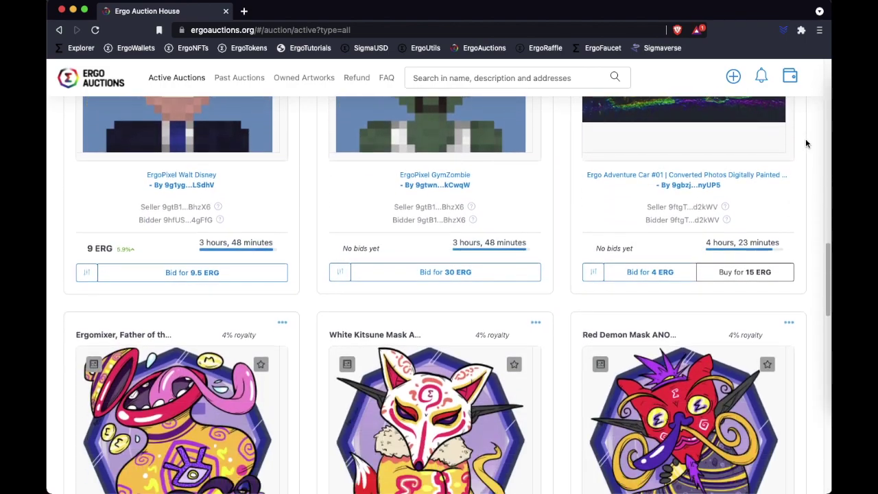
scroll(806, 144, down, 6)
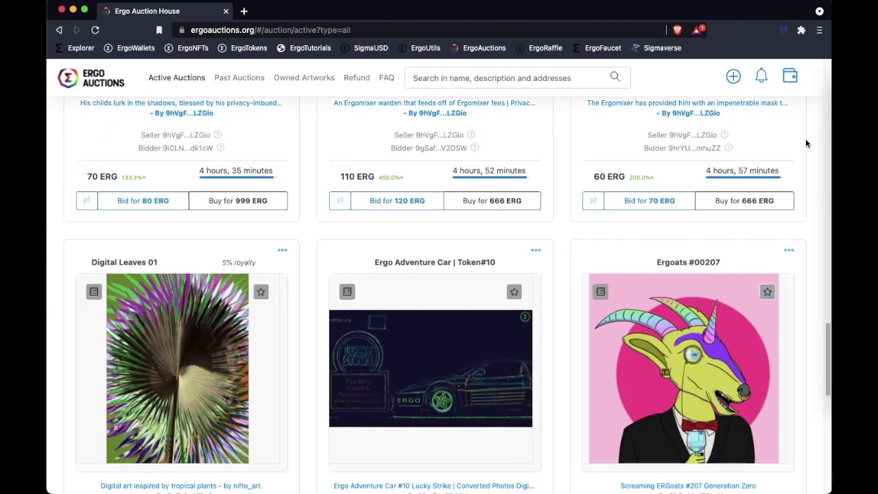
scroll(807, 144, up, 6)
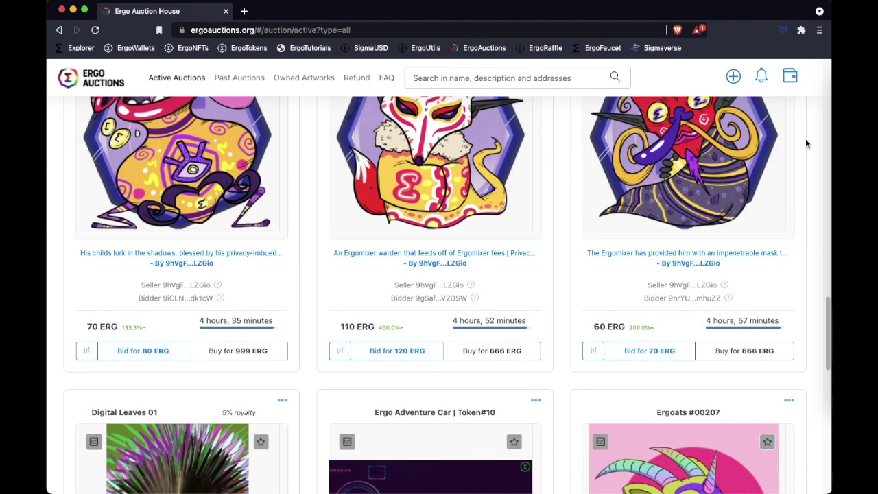
scroll(806, 144, up, 10)
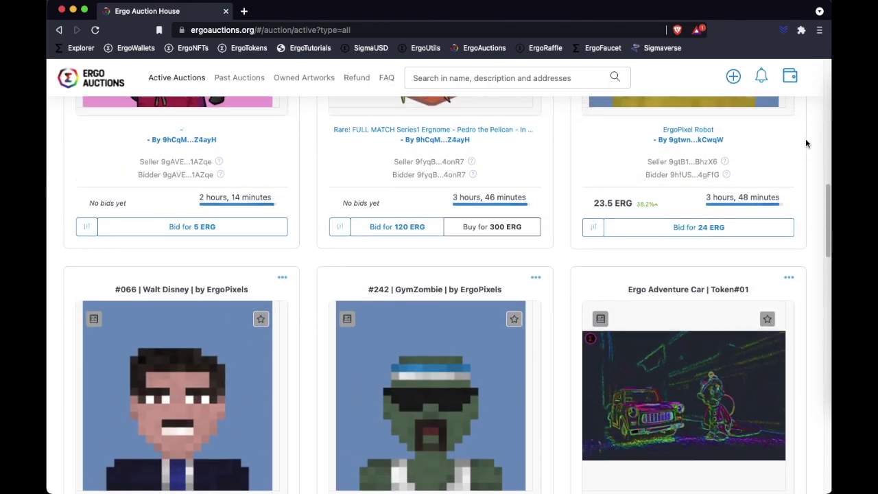
scroll(807, 143, up, 4)
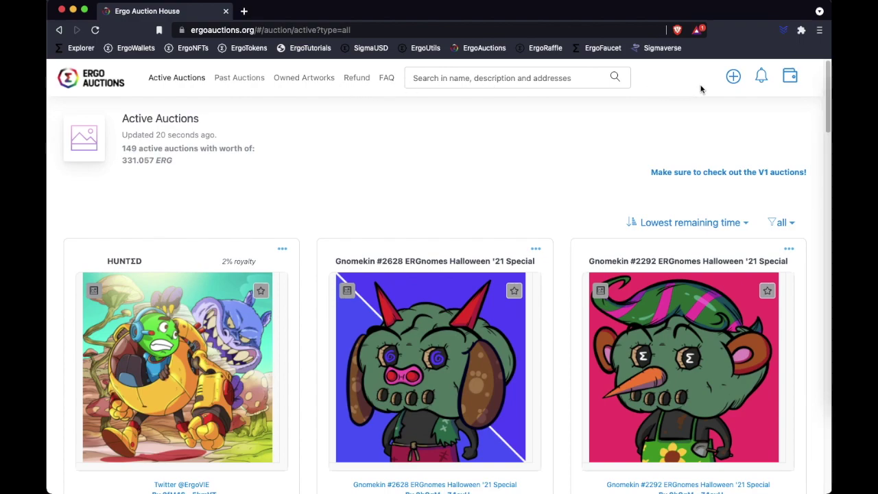
click(791, 78)
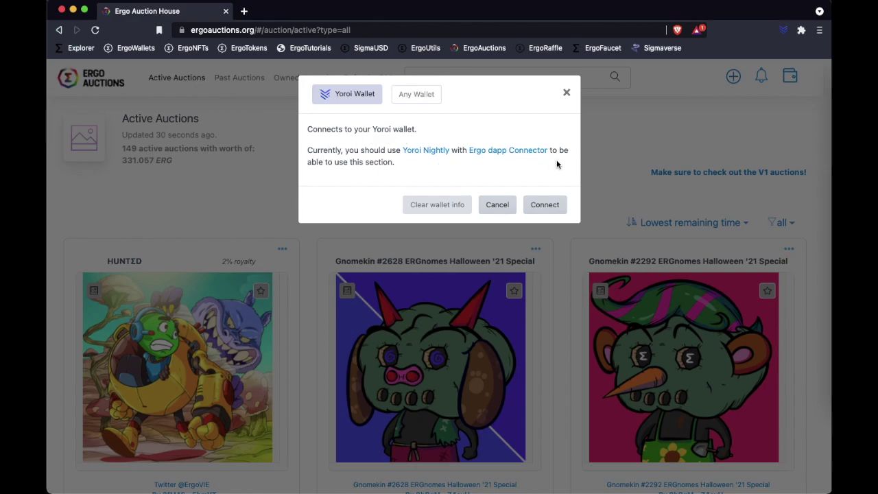
click(417, 94)
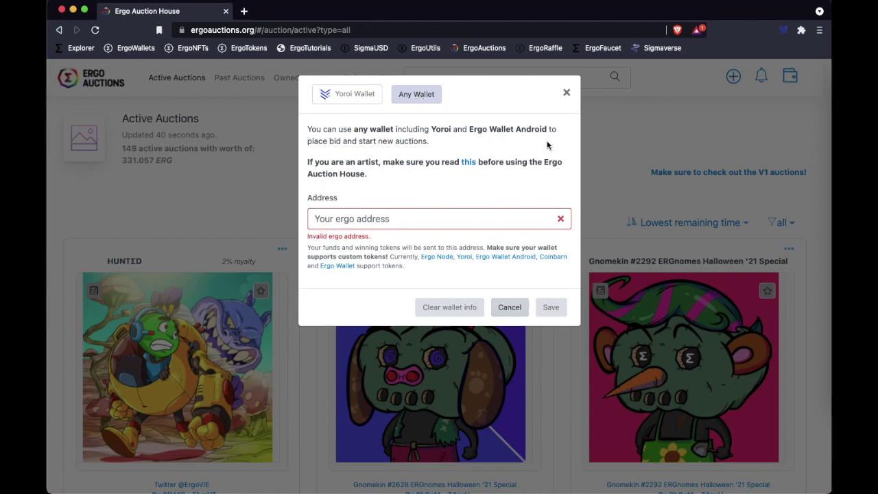
click(349, 96)
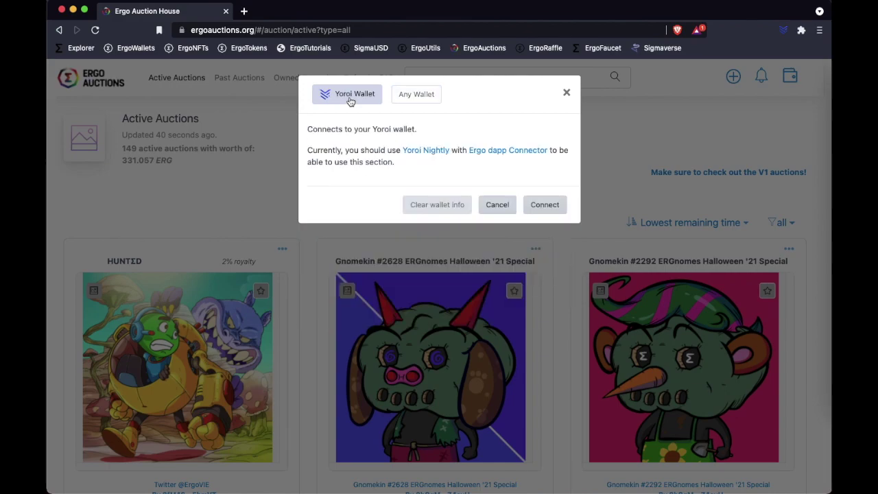
Step: Open the Yoroi Nightly and Ergo dApp Connector store pages in new tabs, viewing Yoroi Nightly's
right_click(414, 155)
click(425, 157)
right_click(501, 154)
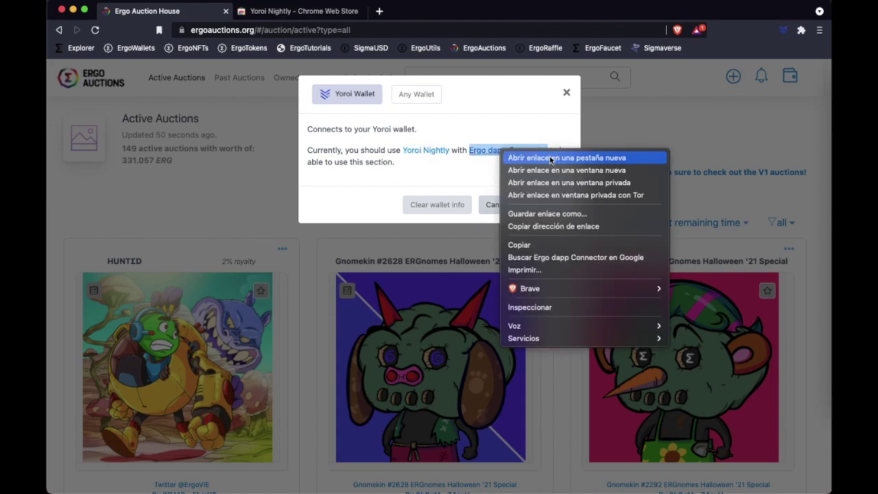
click(551, 158)
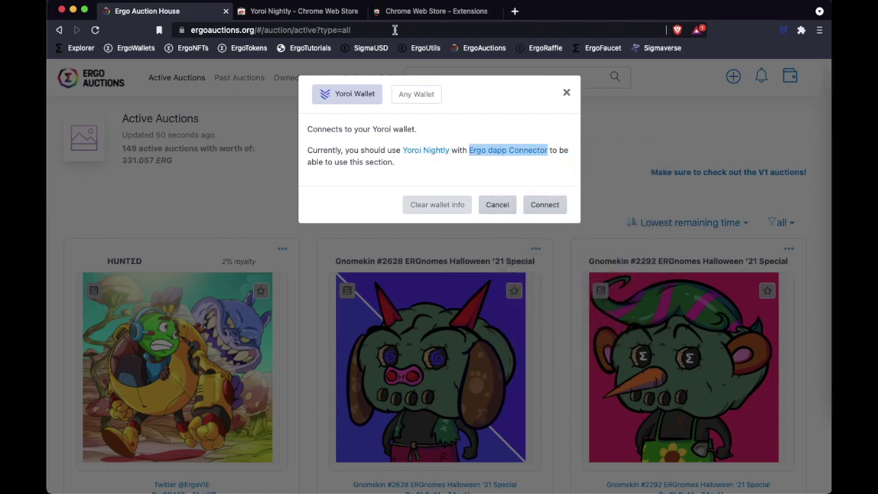
click(314, 19)
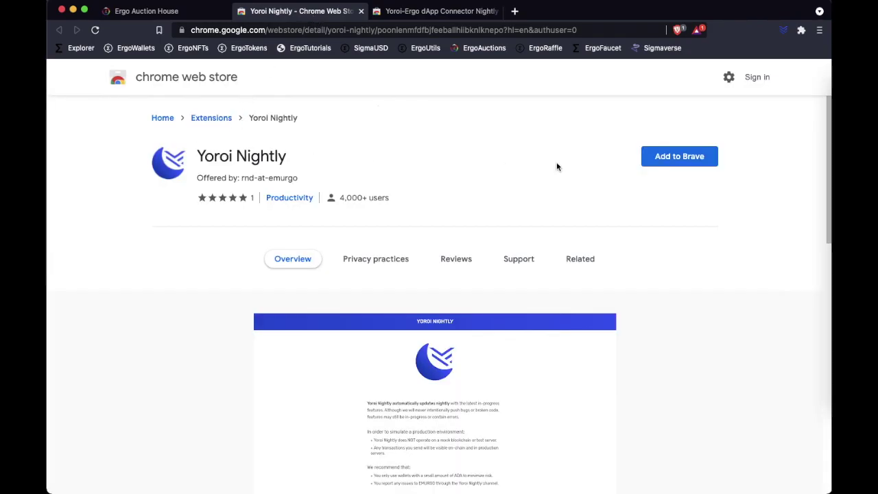
Step: Add the Yoroi Nightly and Yoroi-Ergo dApp Connector Nightly extensions to Brave
click(704, 165)
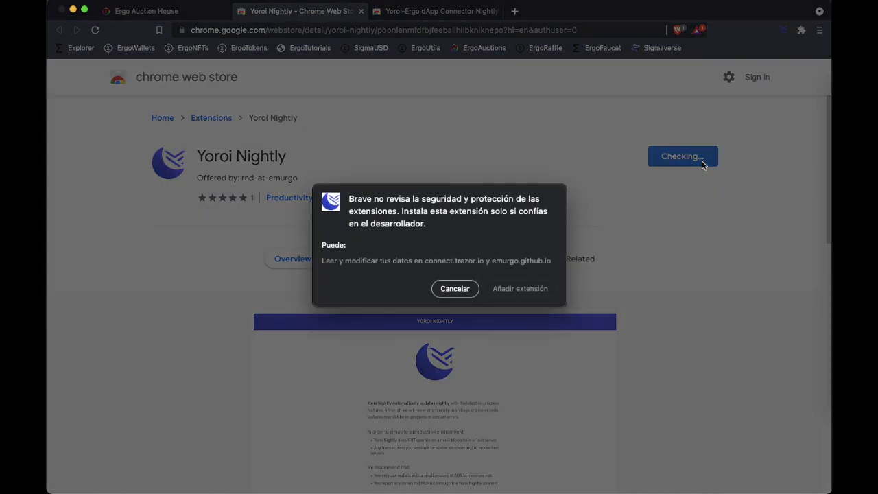
click(509, 290)
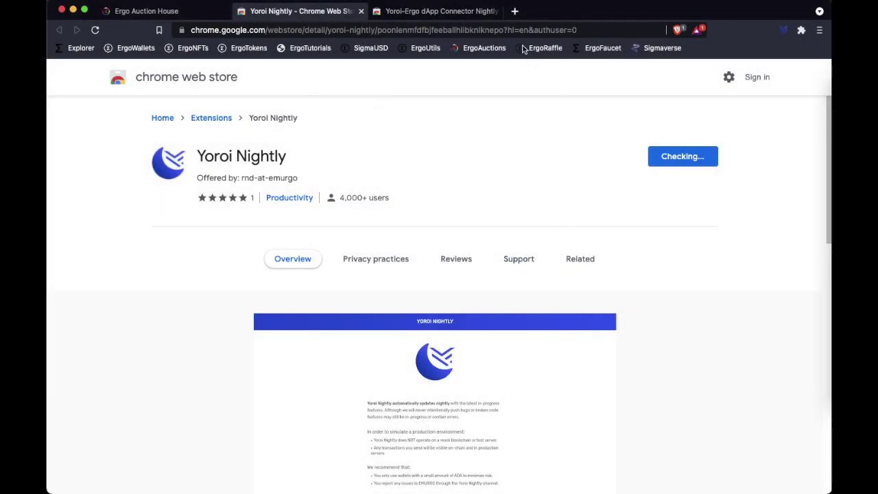
click(446, 12)
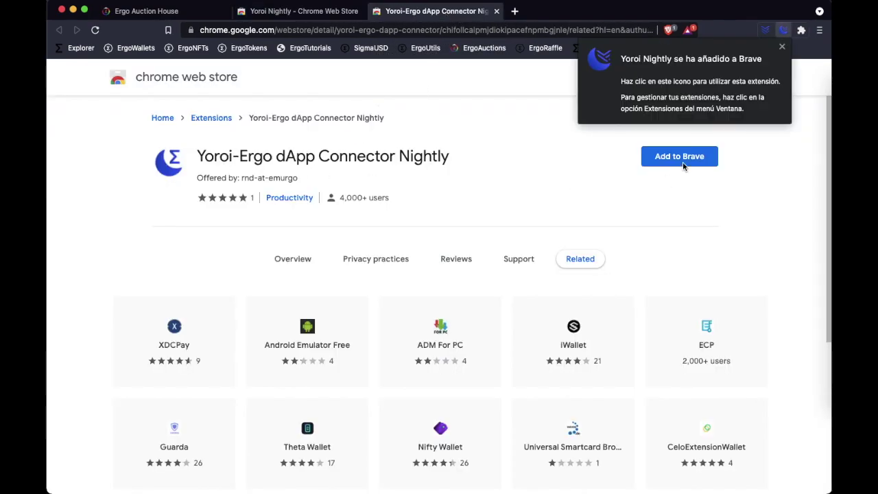
click(782, 50)
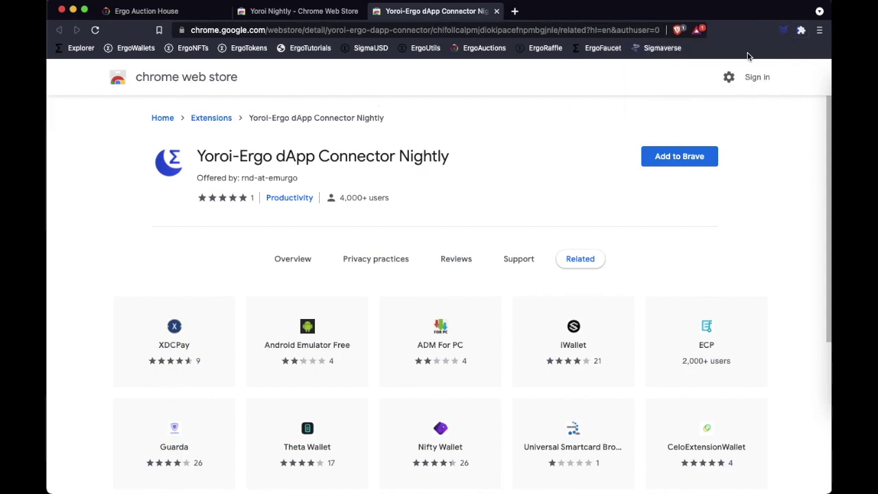
click(672, 158)
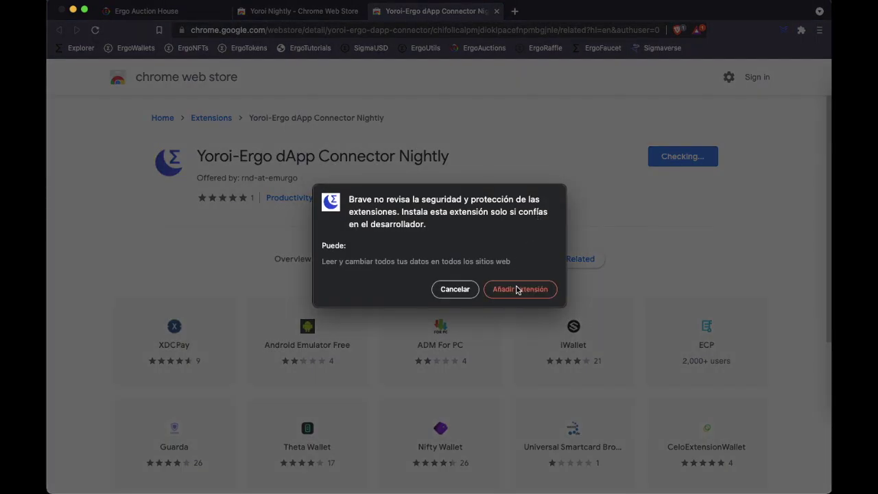
click(518, 289)
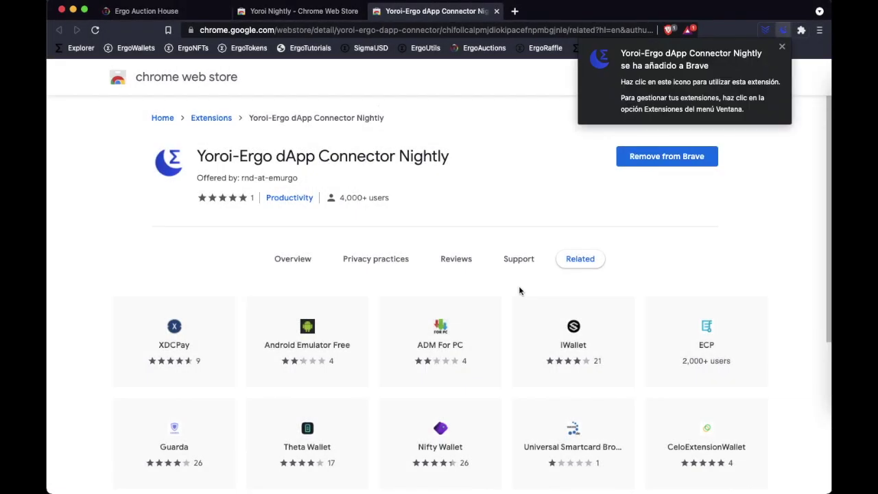
click(782, 48)
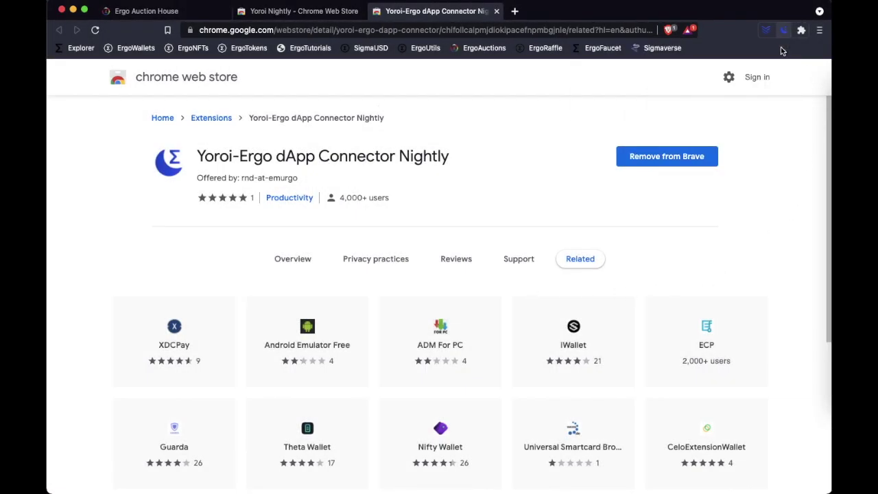
Step: Pin both Yoroi extensions to the toolbar and launch Yoroi Nightly
click(801, 31)
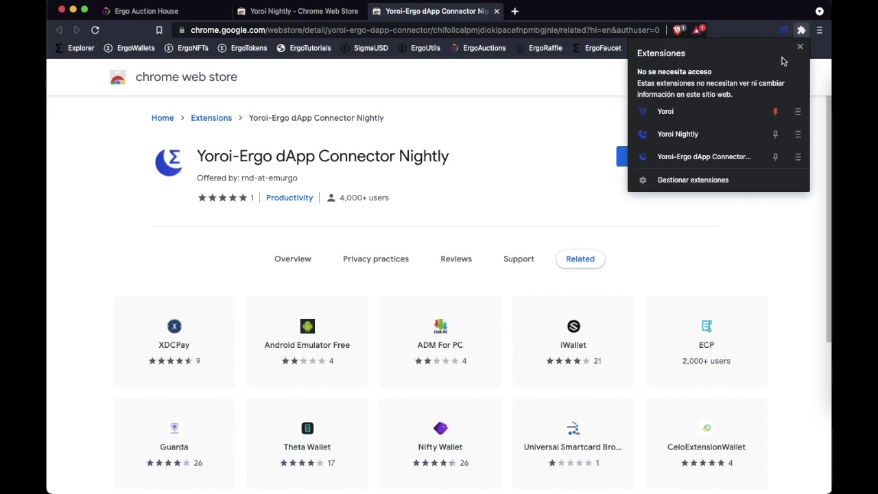
click(775, 133)
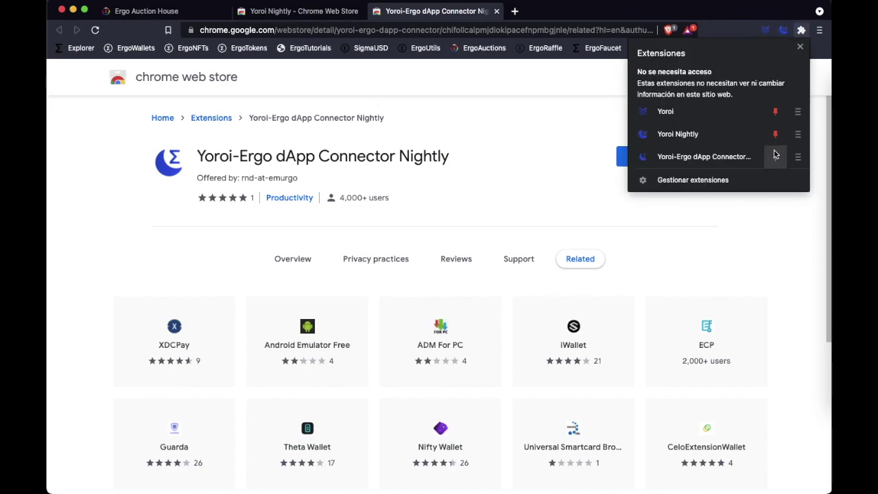
click(775, 157)
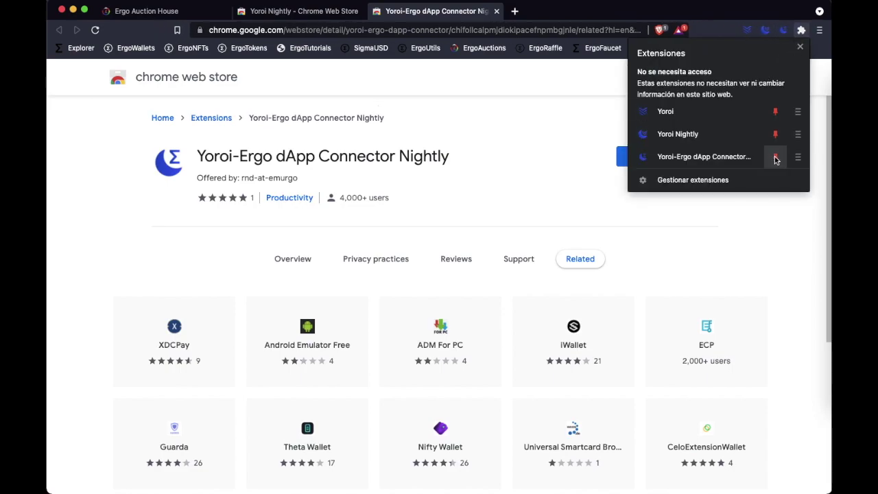
click(776, 207)
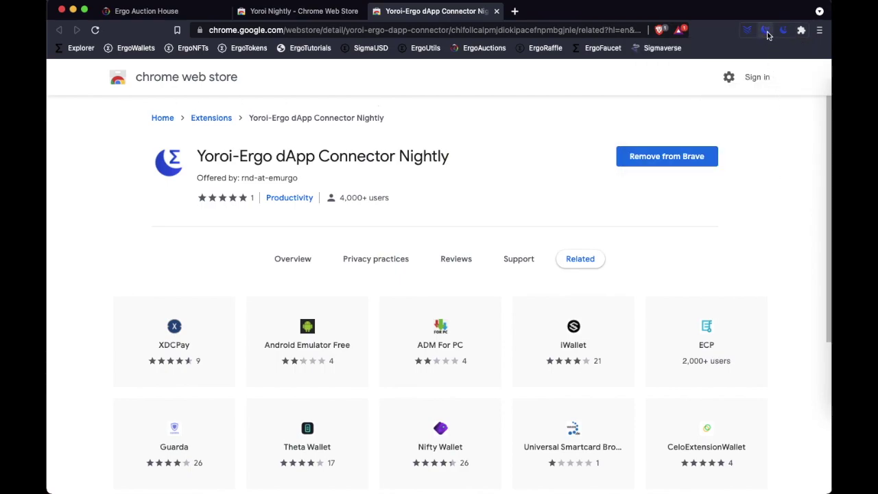
click(767, 31)
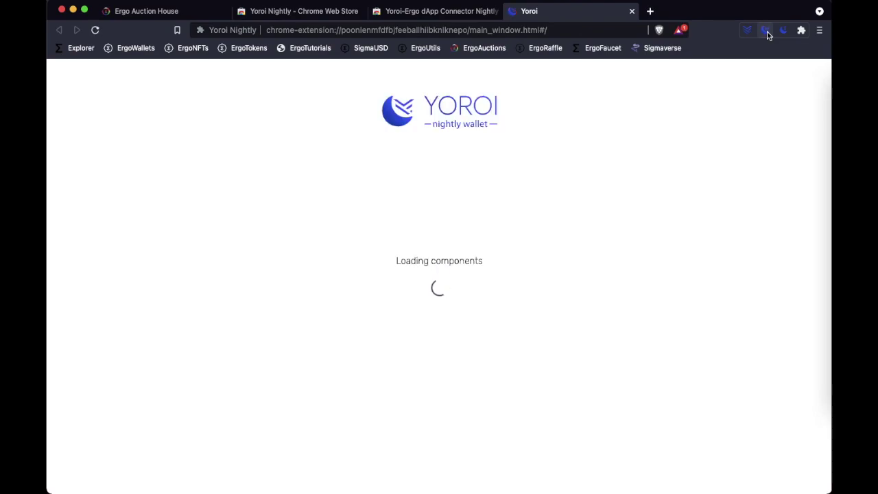
Step: Set Yoroi Nightly's language to Español
click(529, 277)
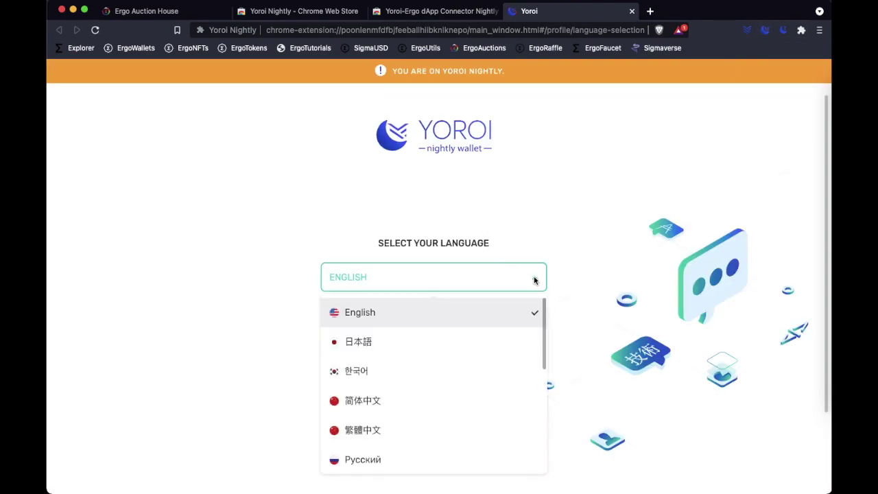
scroll(459, 360, down, 5)
click(382, 406)
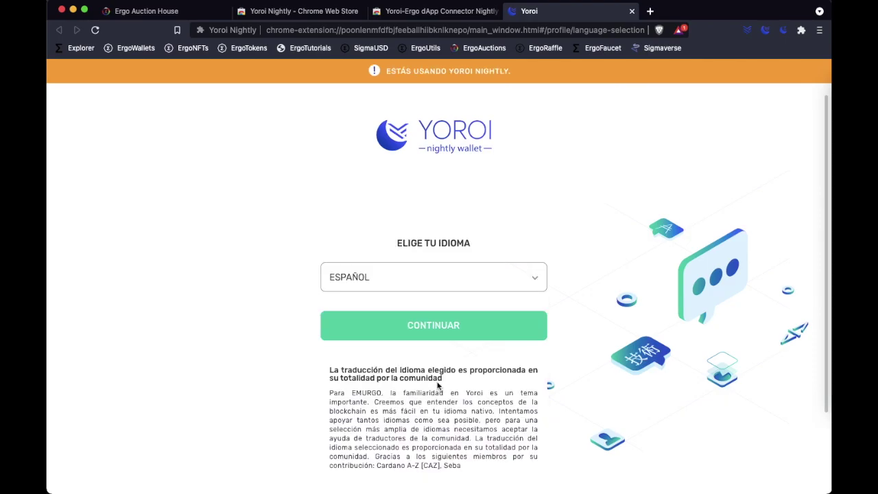
click(447, 335)
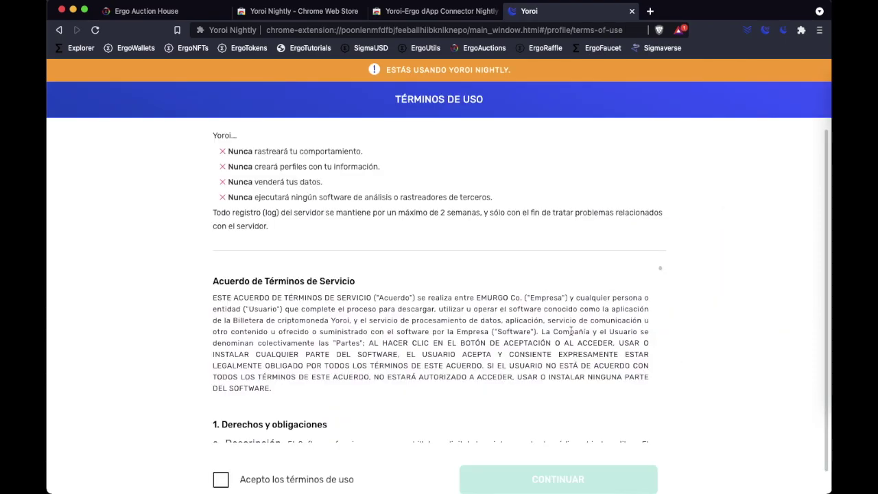
Step: Accept the terms of use and nightly risk notice, skipping Cardano payment URLs
scroll(560, 359, down, 10)
scroll(561, 364, down, 15)
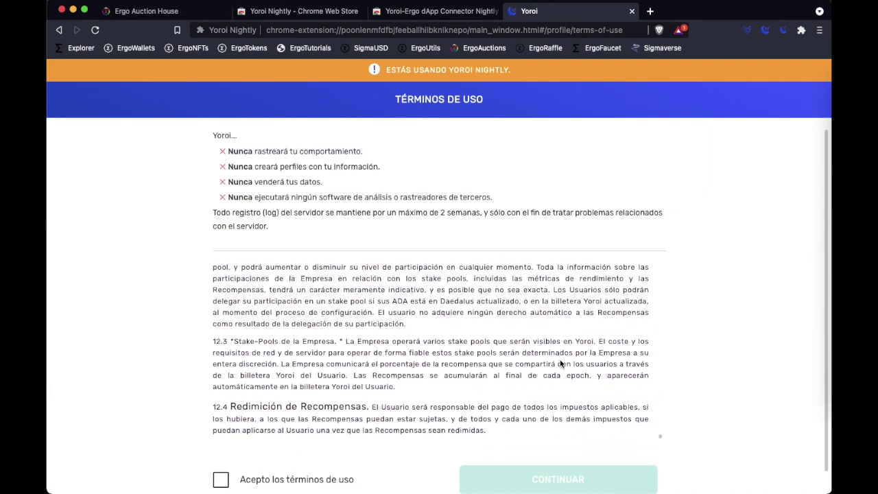
click(220, 479)
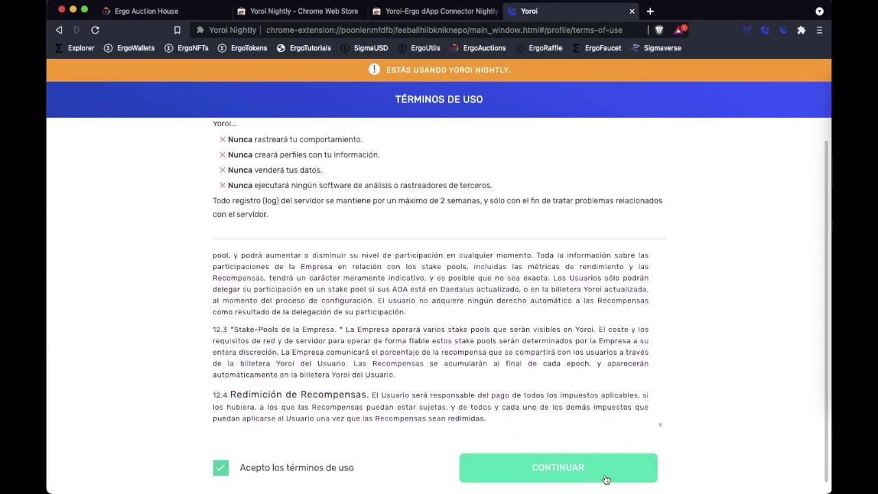
click(605, 478)
scroll(605, 457, down, 1)
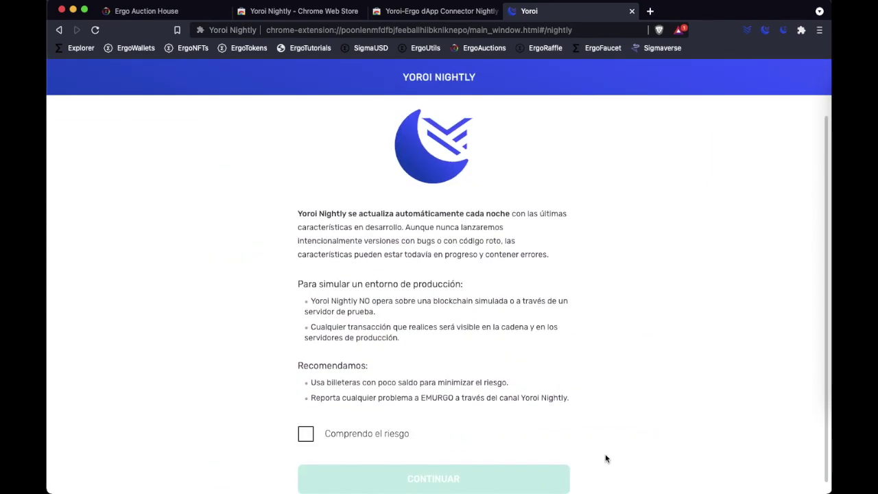
click(306, 435)
click(504, 484)
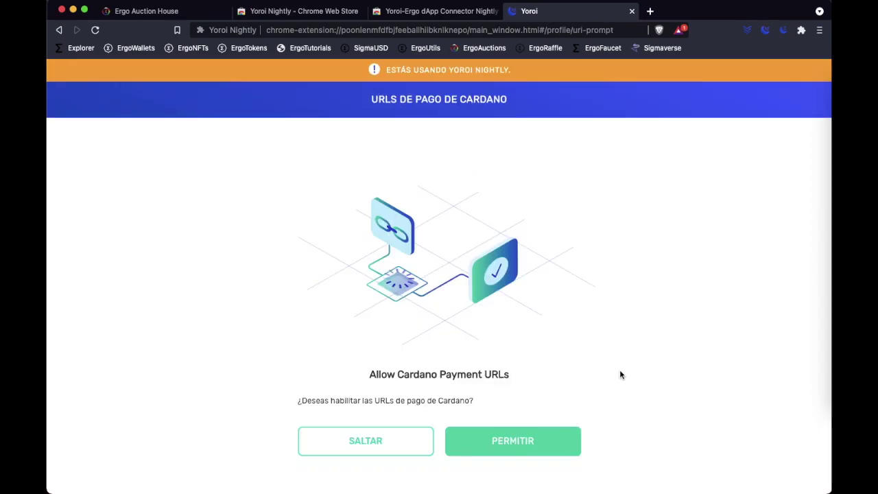
click(394, 445)
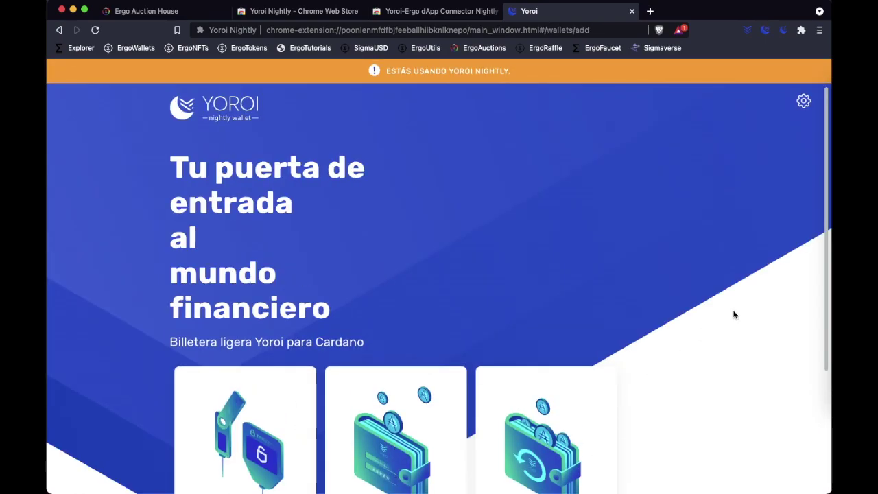
Step: Start creating a fresh Ergo wallet rather than restoring one
scroll(733, 315, down, 5)
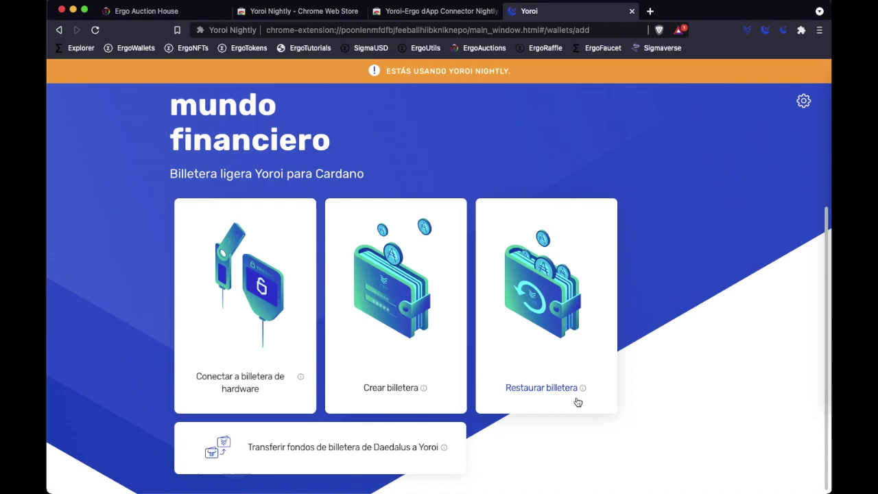
click(389, 396)
scroll(562, 310, down, 1)
scroll(561, 312, down, 3)
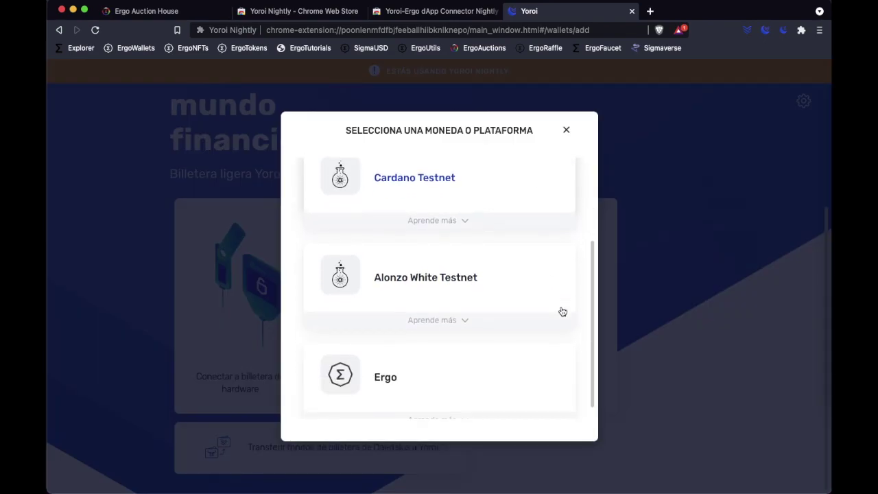
click(385, 377)
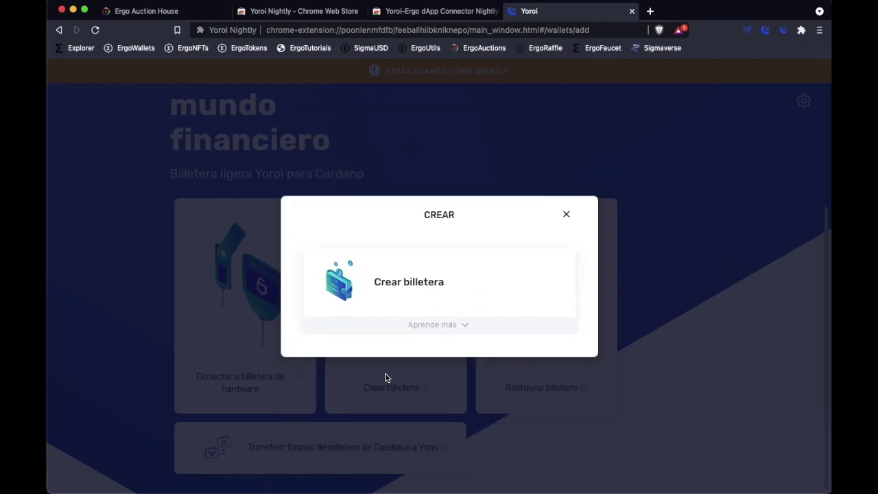
click(436, 295)
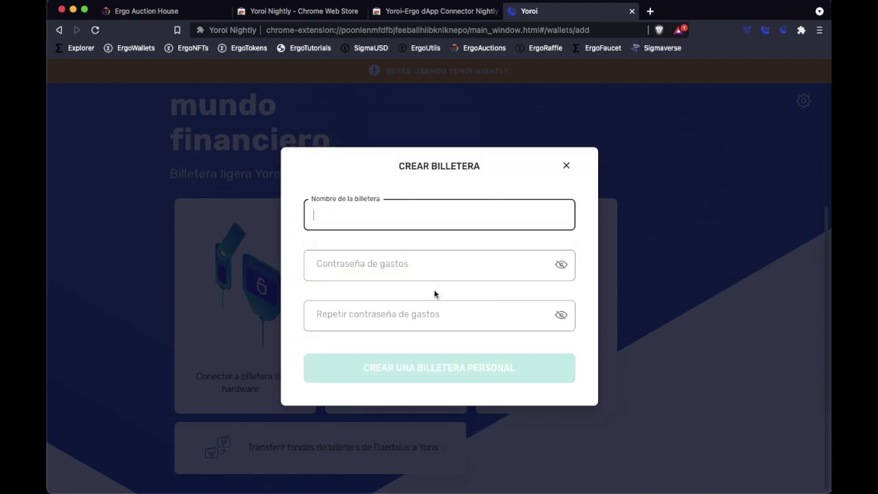
Step: Name the wallet ErgoTutorials, enter the spending password twice, and create it
text(ErgoTutorials)
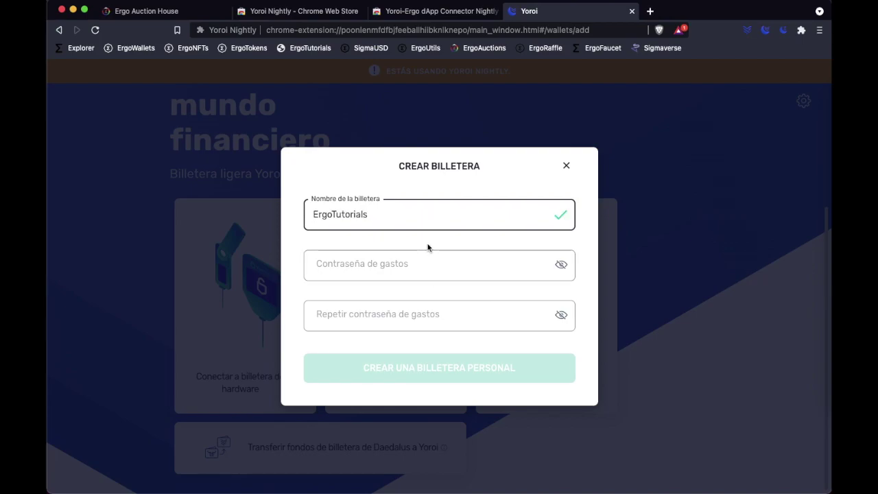
click(442, 269)
text(ErgoTutorials12)
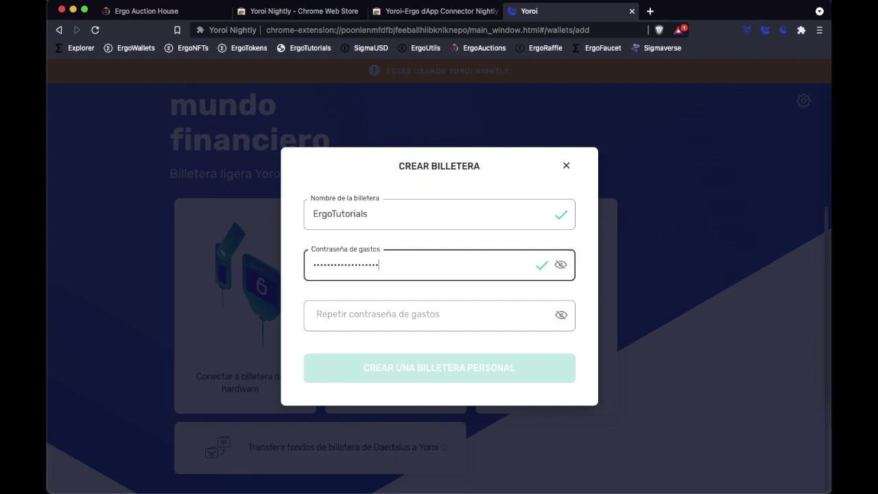
click(407, 301)
text(E)
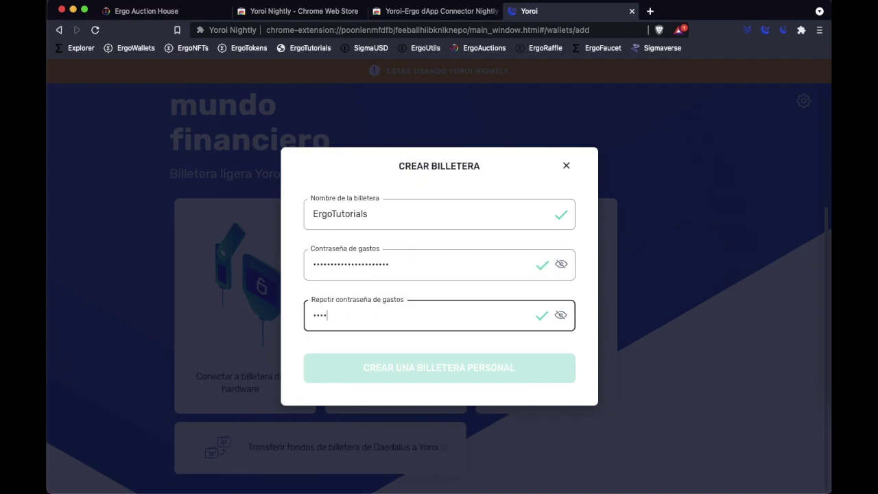
text(34)
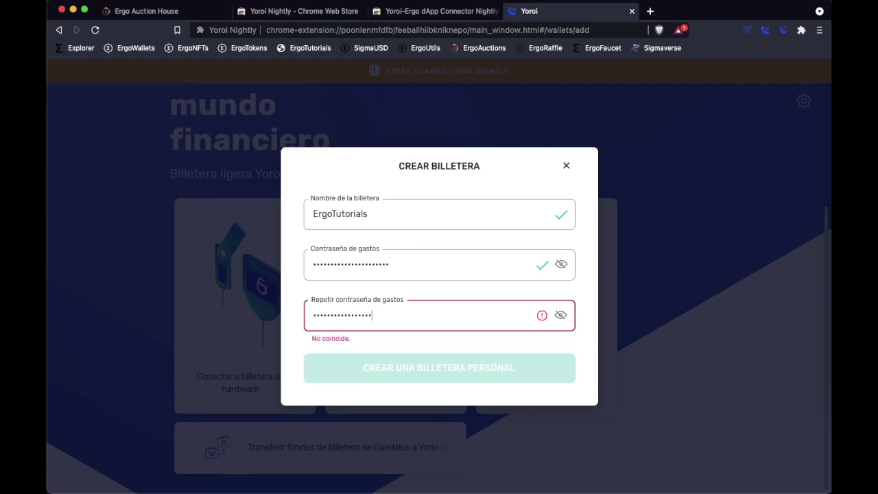
text(56)
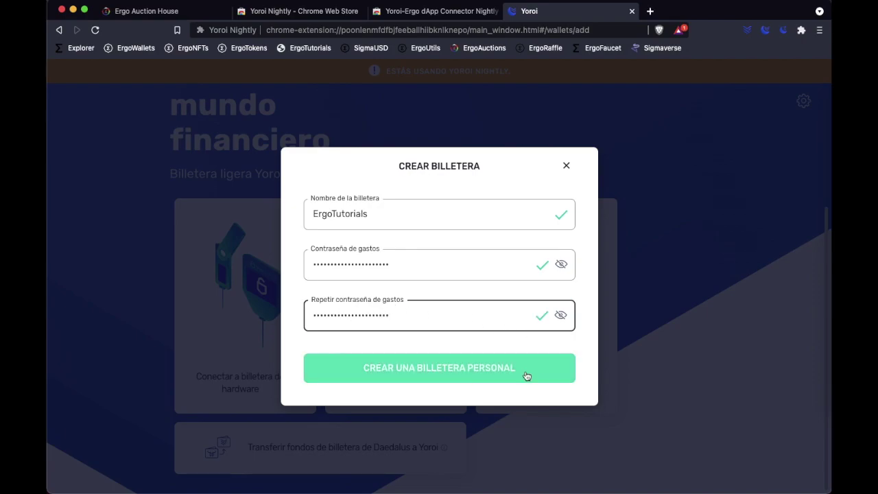
click(525, 374)
click(311, 353)
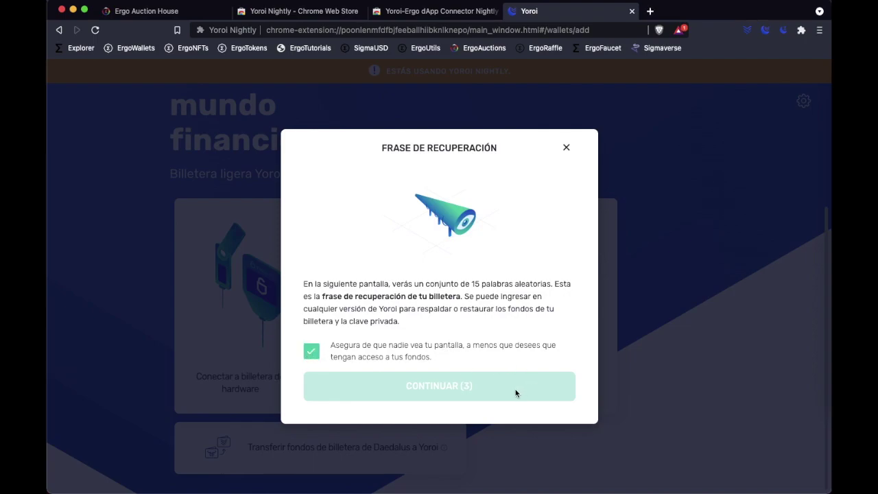
Step: Confirm the recovery phrase and both recovery warnings to finish the wallet
click(516, 393)
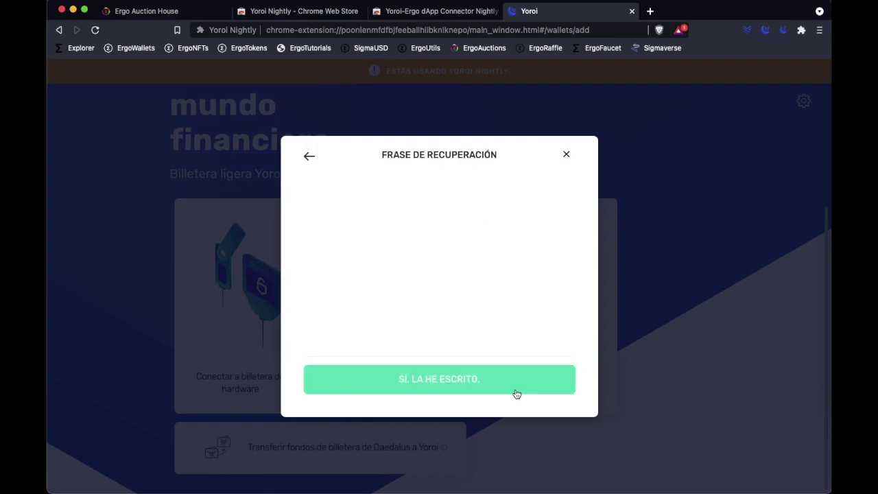
click(517, 393)
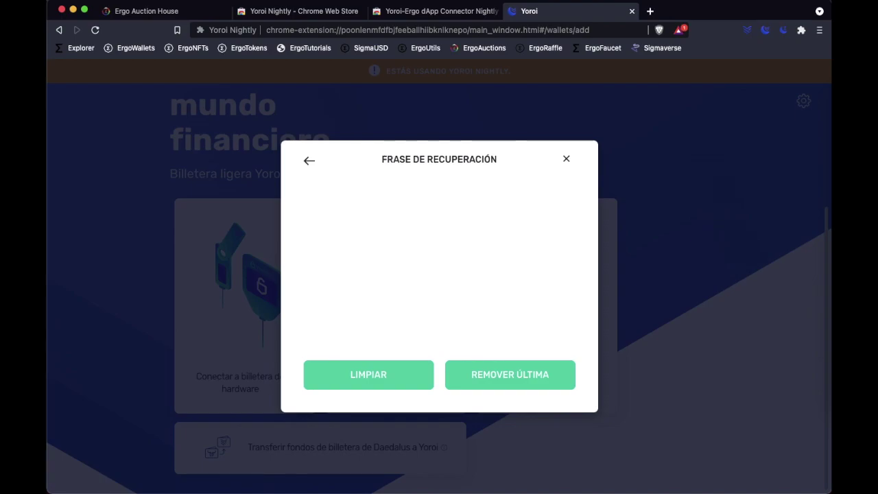
click(312, 254)
click(313, 297)
click(487, 339)
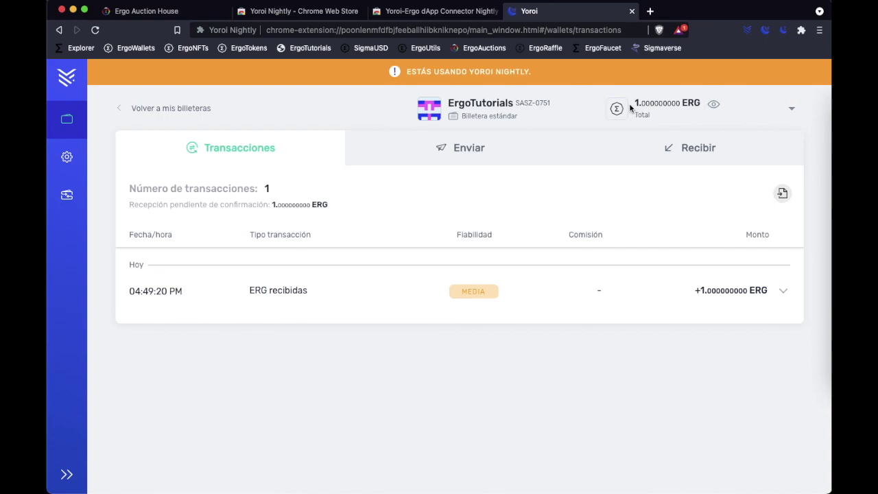
Step: Check the 1 ERG balance and close both Web Store tabs
drag(630, 107, 704, 108)
click(741, 118)
click(499, 12)
click(361, 12)
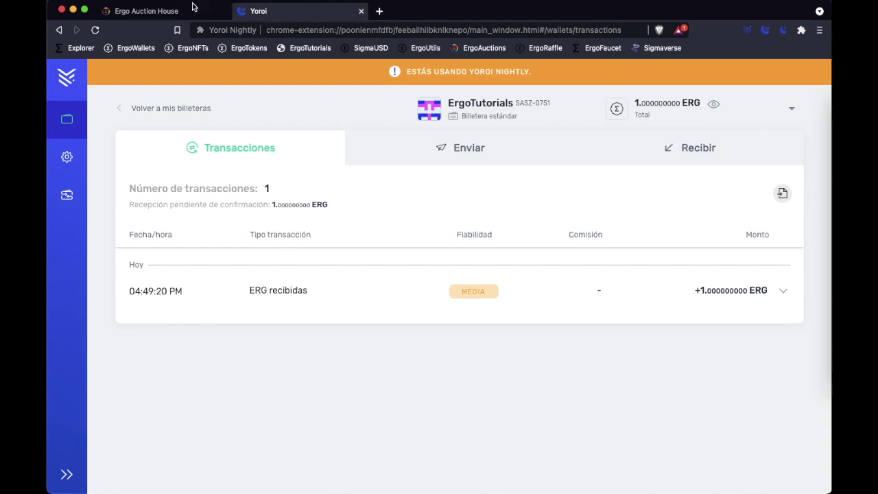
Step: Connect the ErgoTutorials Yoroi wallet to ergoauctions.org and approve it in the Yoroi popup
click(184, 14)
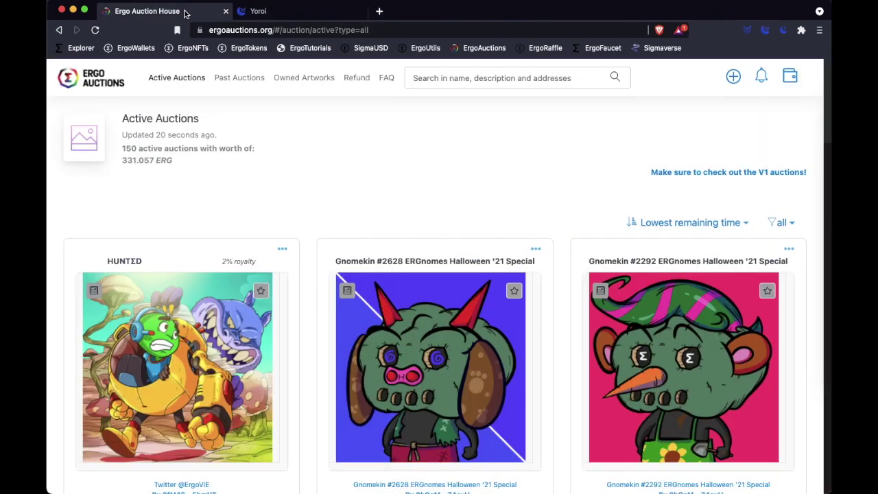
click(790, 76)
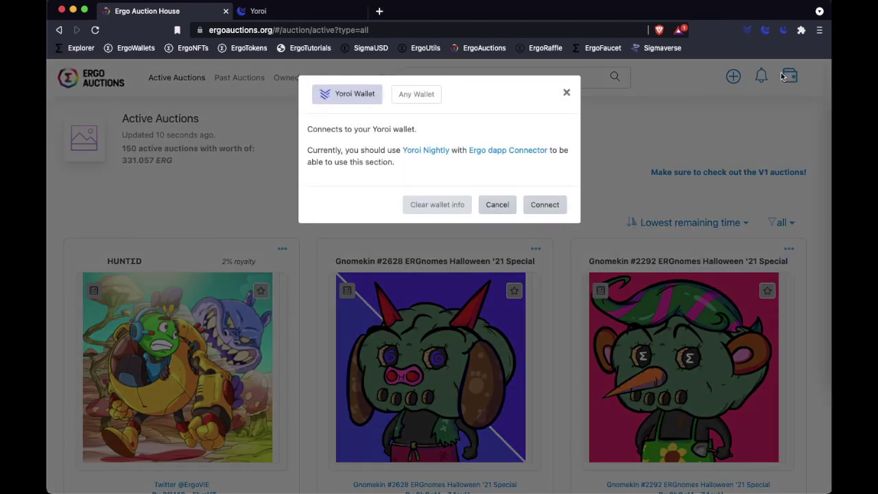
click(546, 207)
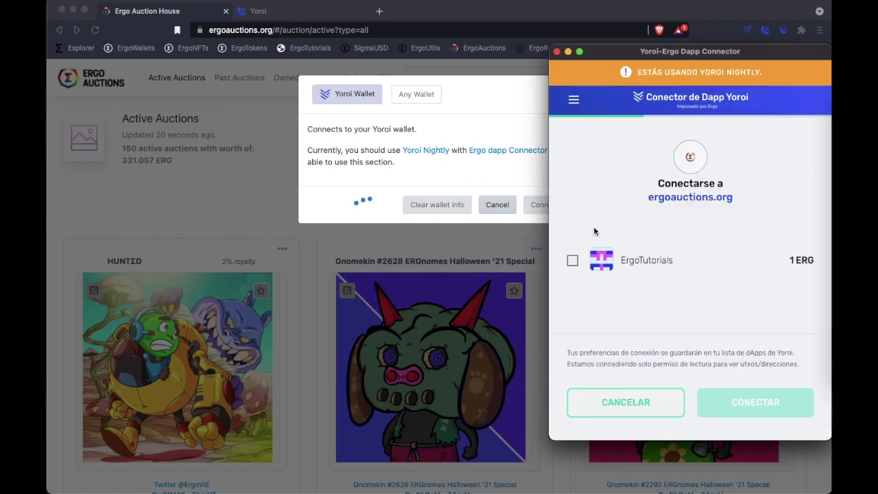
click(573, 262)
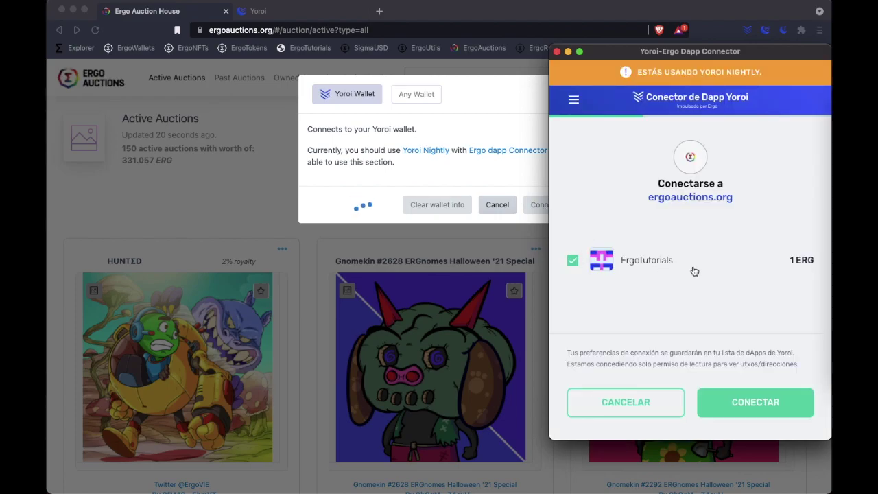
click(771, 417)
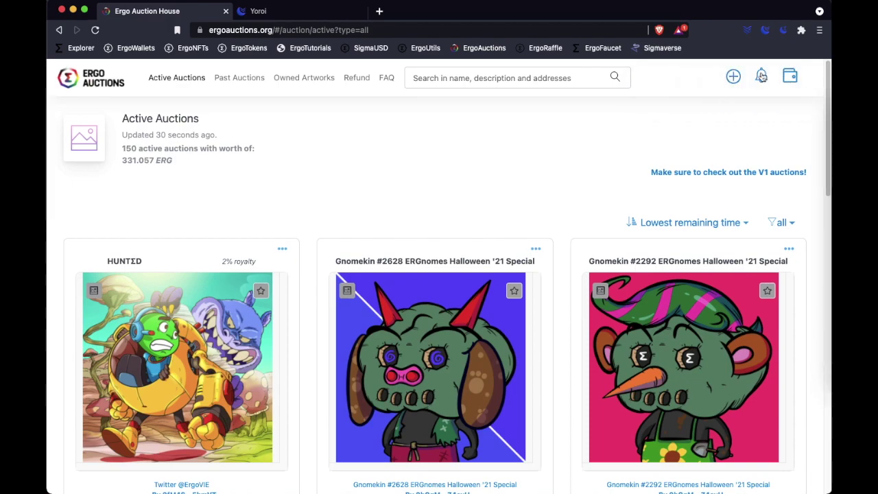
Step: Start a new artwork using ErgoTutorials.png as its image
click(734, 77)
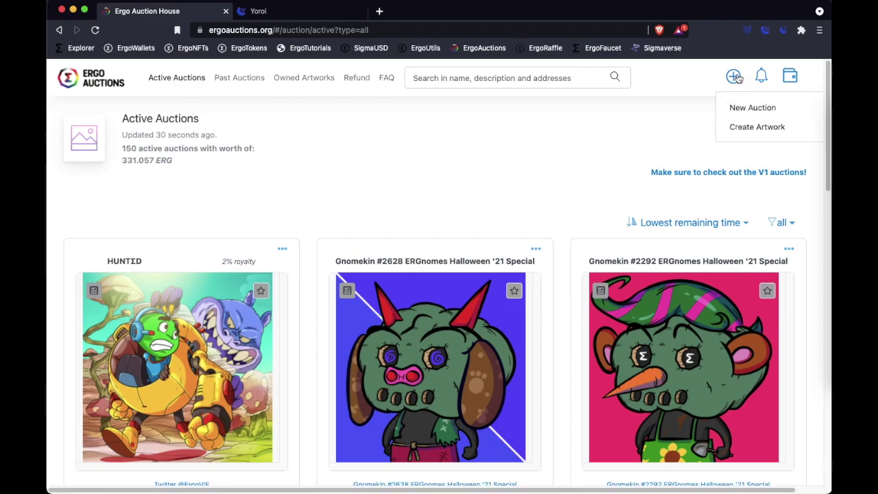
click(758, 127)
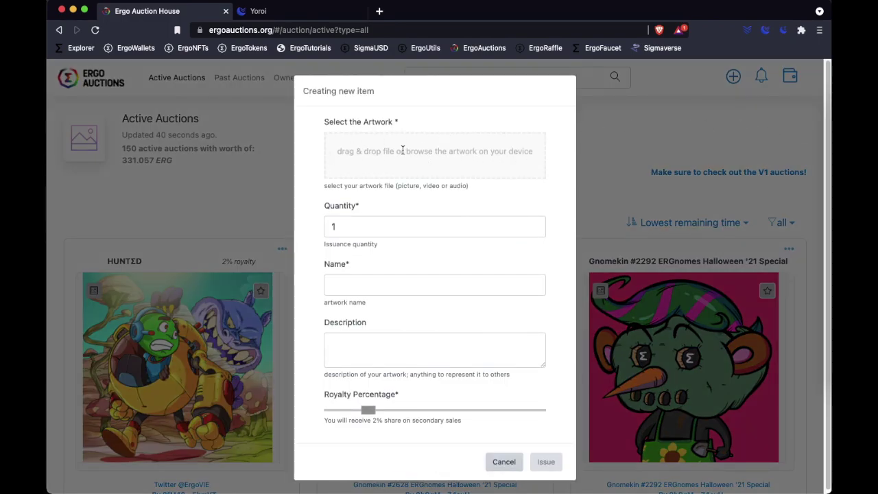
drag(363, 160, 364, 162)
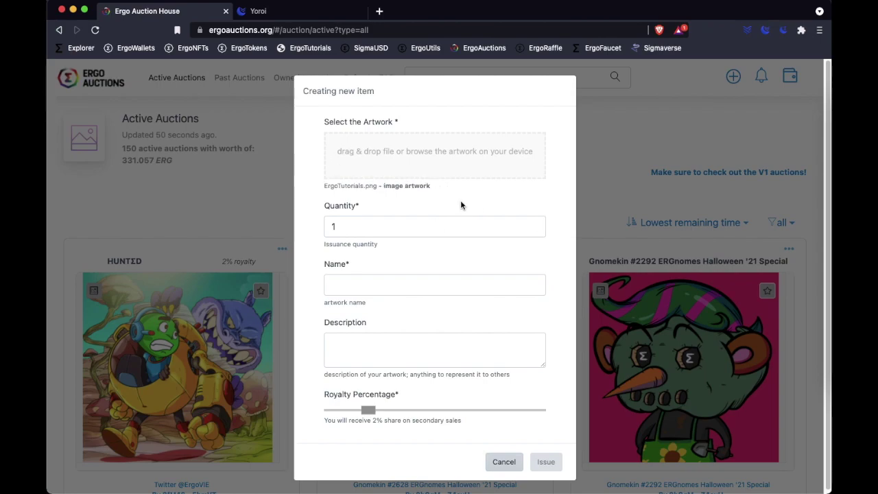
Step: Name it ErgoTutorials, describe it as 'Sample NFT for ErgoTutorials.com', and set royalty 0%
click(388, 288)
text(ErgoTutorials)
click(388, 360)
text(Sample)
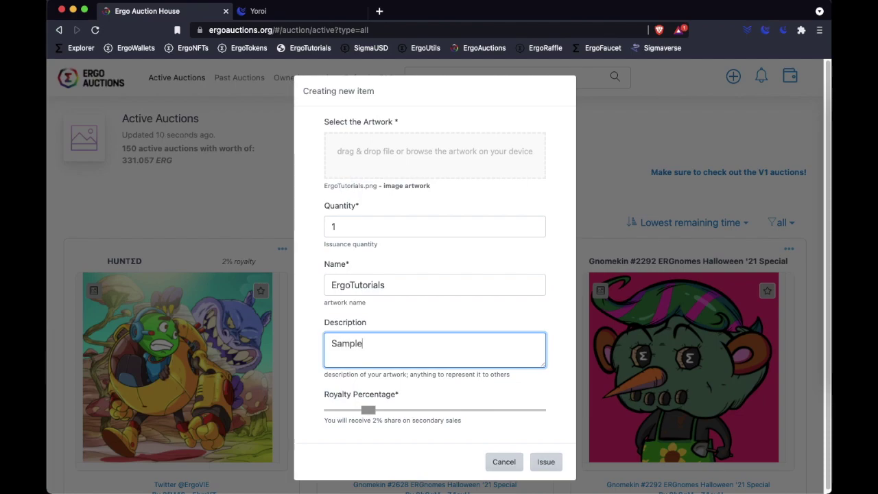
text( NFT for)
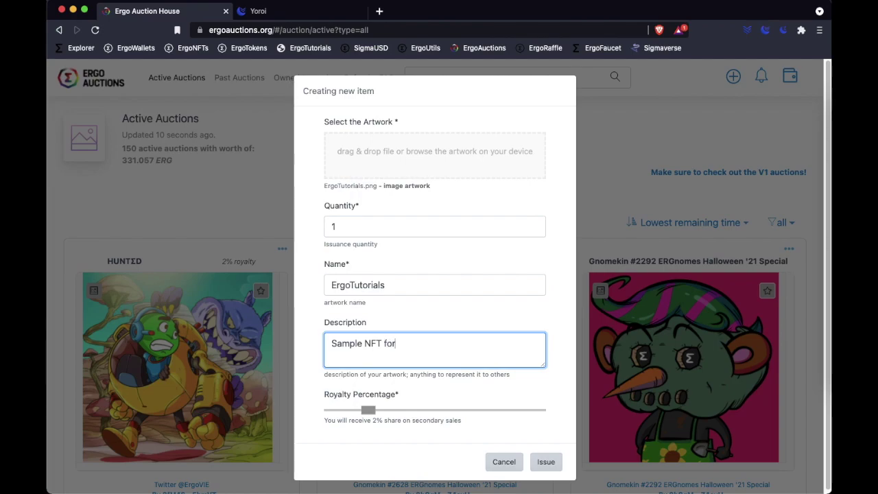
text( ErgoTutorials.com)
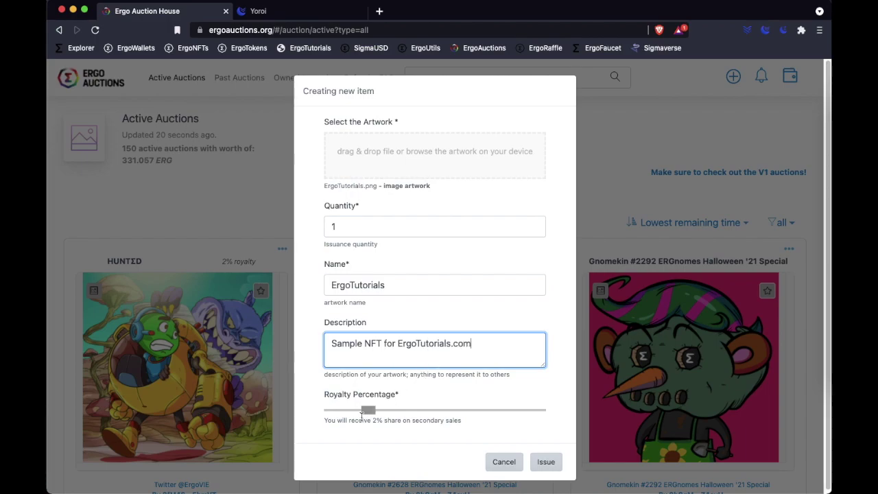
drag(368, 411, 486, 429)
click(487, 430)
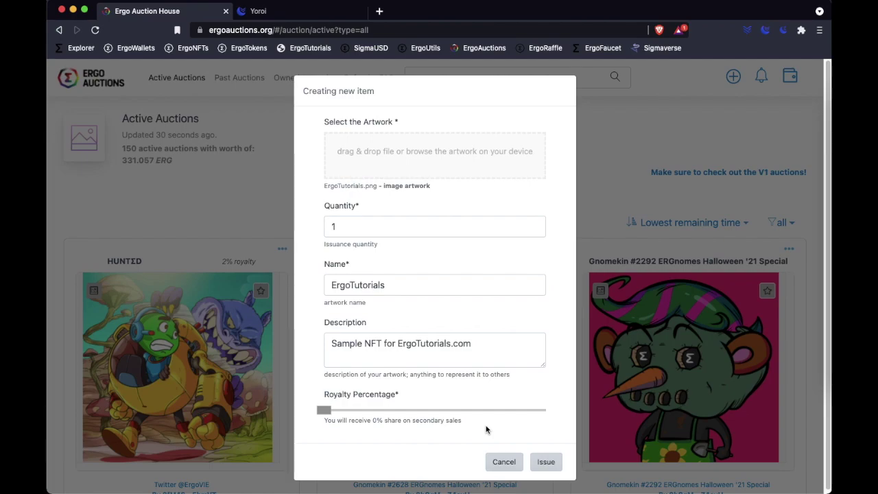
Step: Issue the ErgoTutorials NFT and sign the 0.001 ERG-fee transaction with the spending password
click(546, 467)
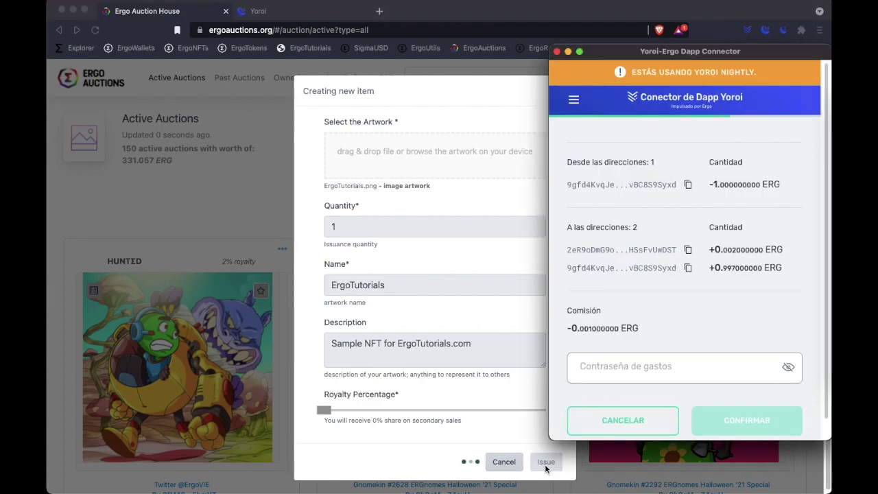
scroll(827, 263, down, 1)
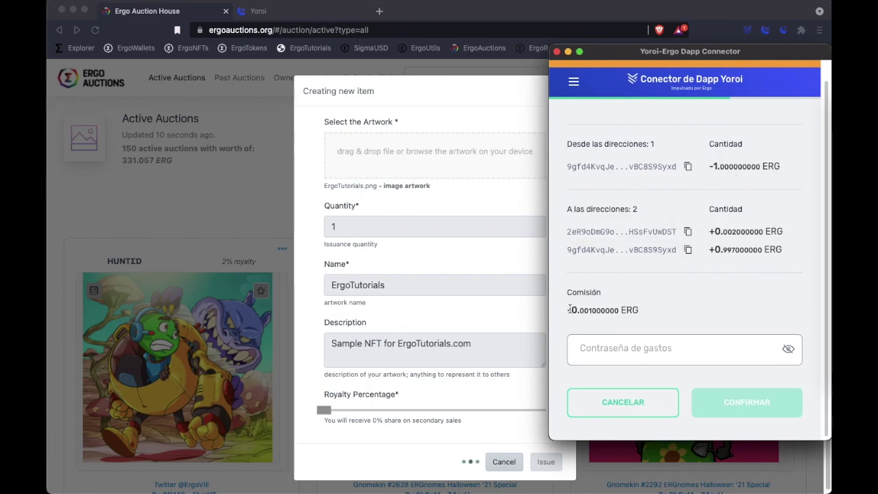
drag(559, 314, 667, 317)
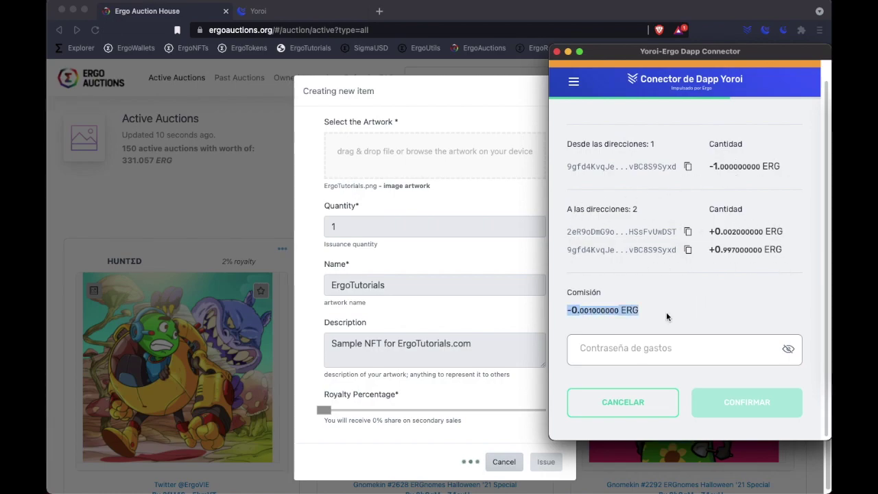
click(625, 346)
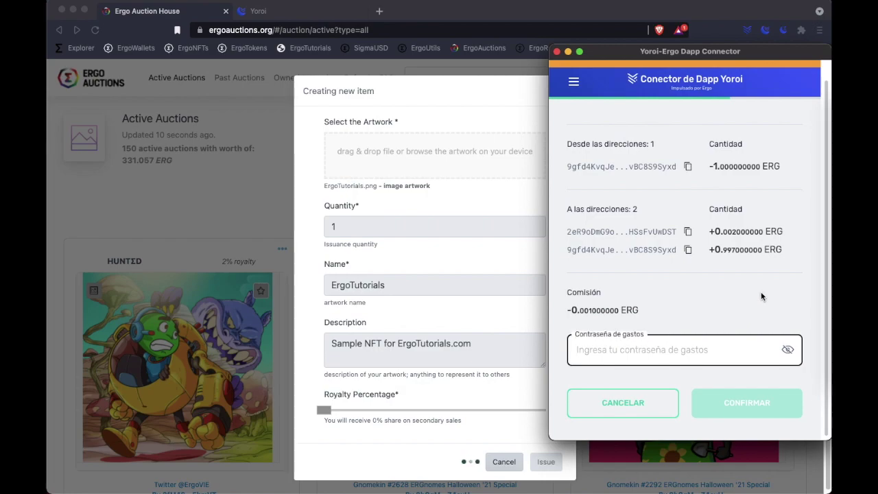
text(************)
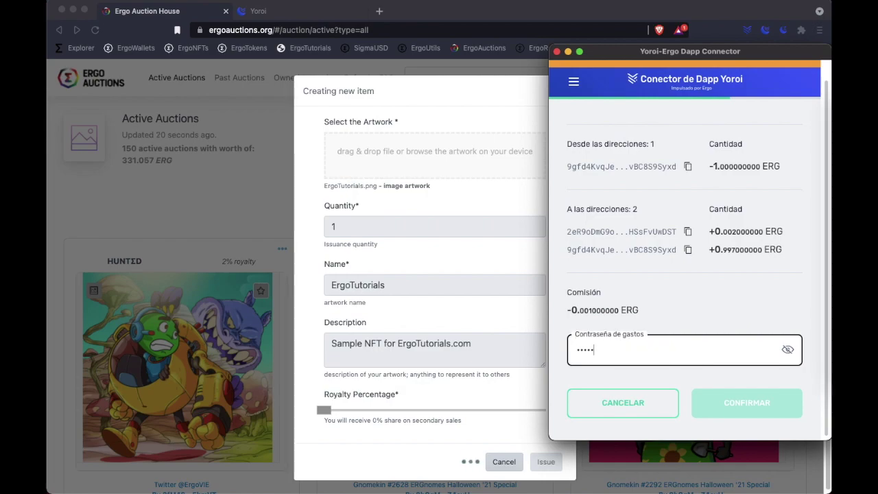
text(********)
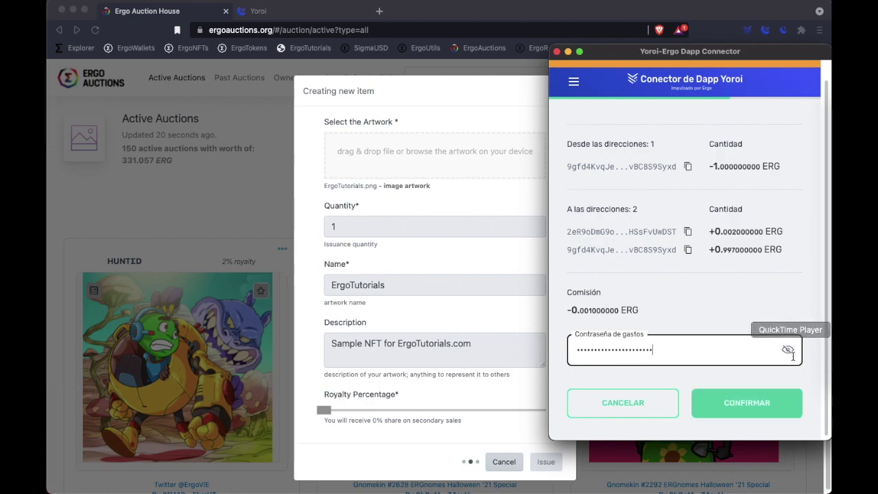
click(748, 405)
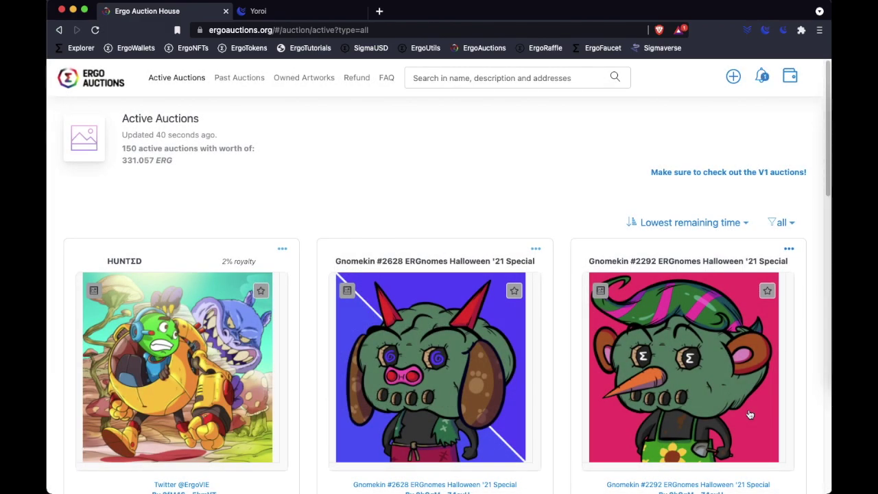
Step: Check the notifications and go to the Owned Artworks page
click(763, 79)
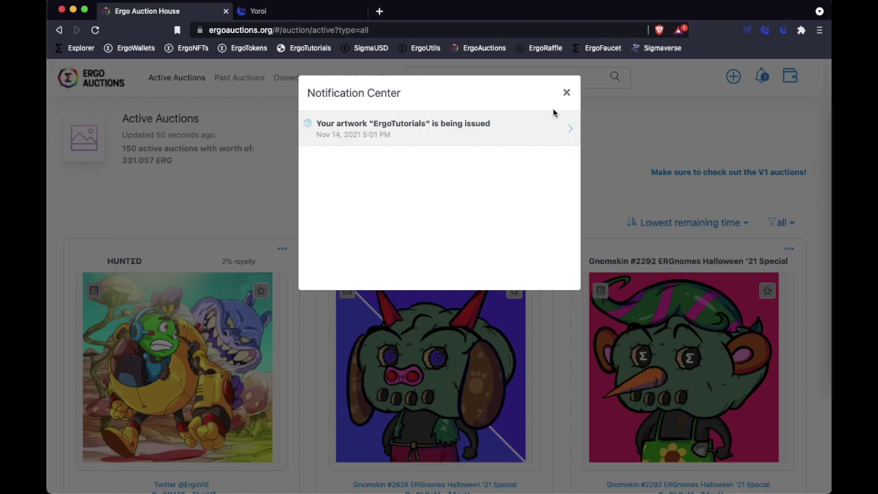
click(567, 92)
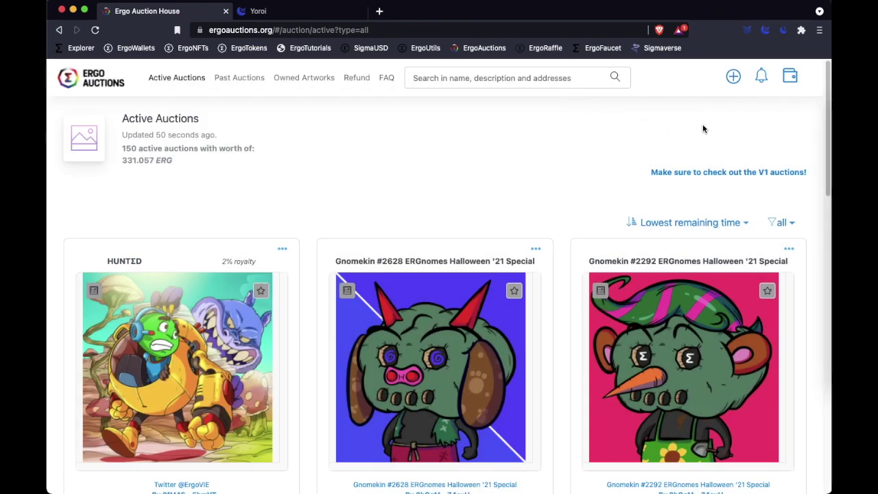
click(304, 87)
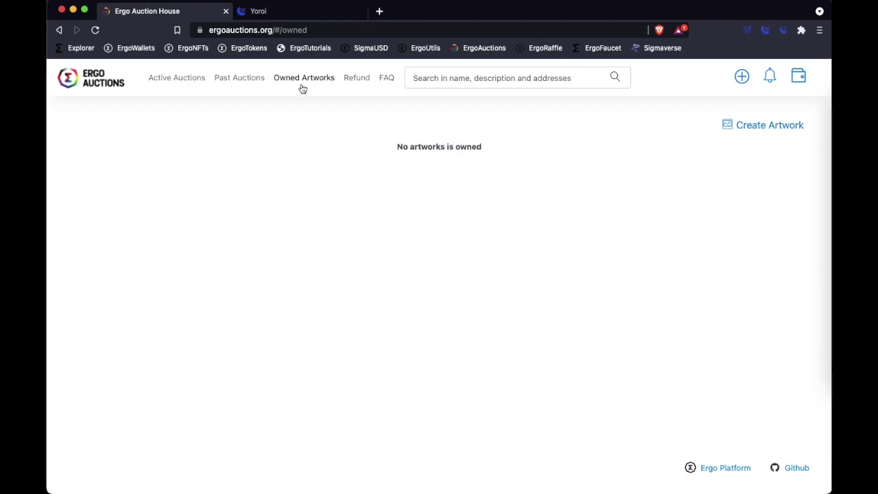
Step: Verify the received token in Yoroi's transactions, then reload Owned Artworks
click(312, 13)
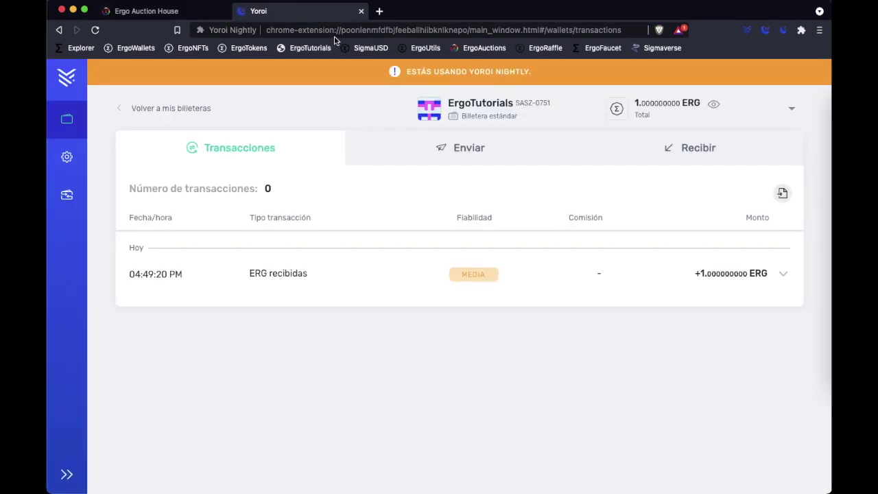
key(super+r)
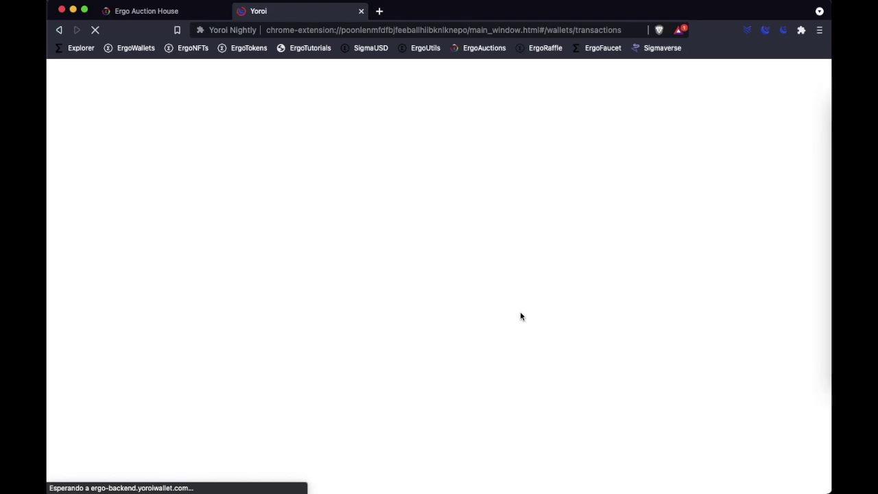
click(331, 444)
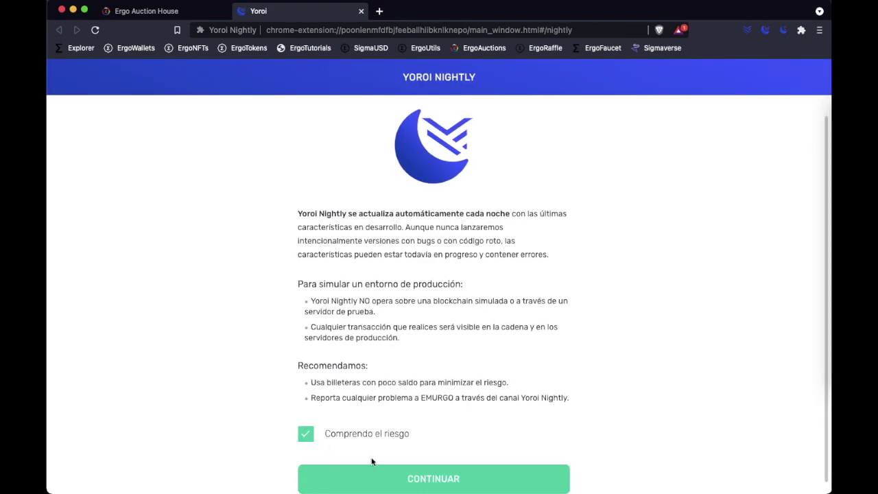
click(433, 478)
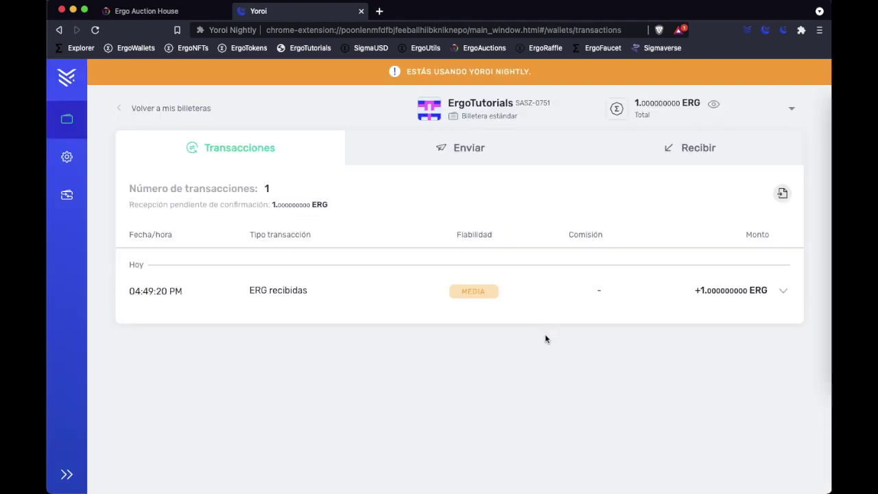
drag(452, 303, 780, 330)
click(778, 328)
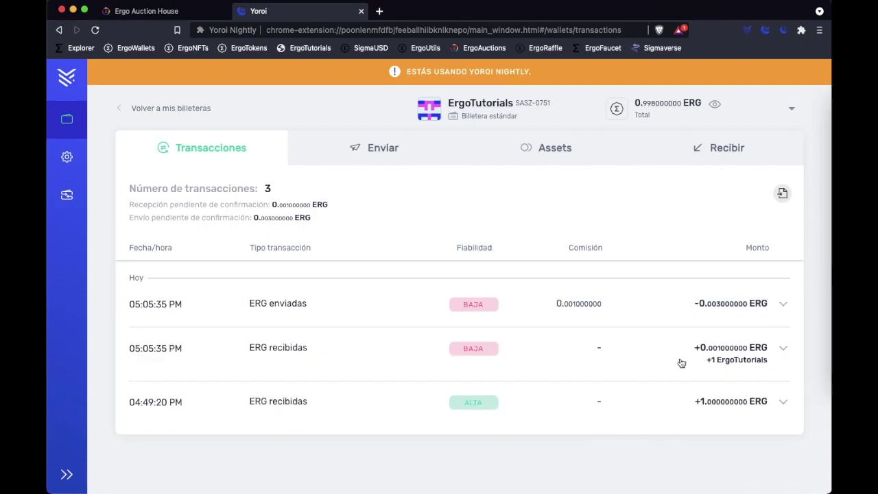
key(ctrl+shift+Tab)
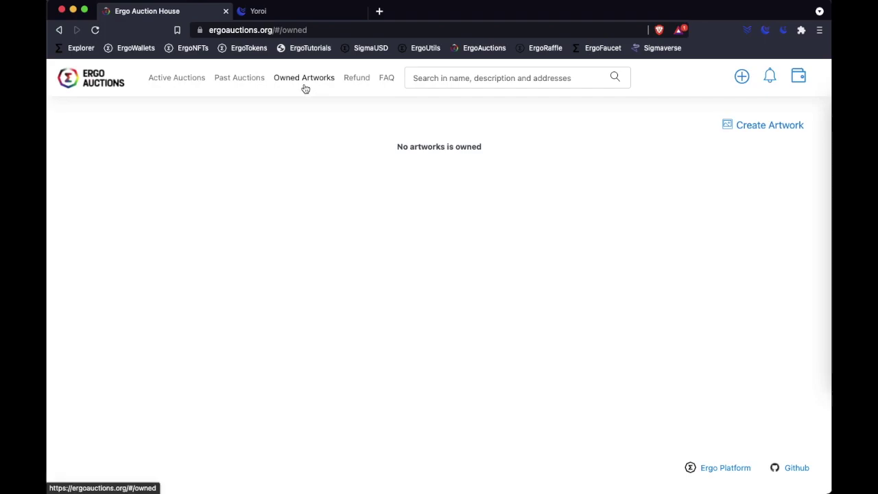
key(super+r)
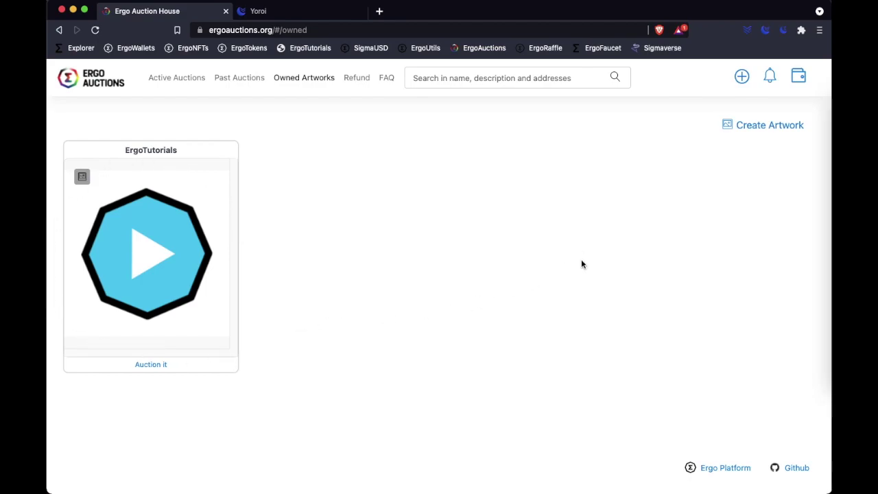
Step: Start a new auction for the ErgoTutorials token with a 1 ERG minimum bid
click(743, 78)
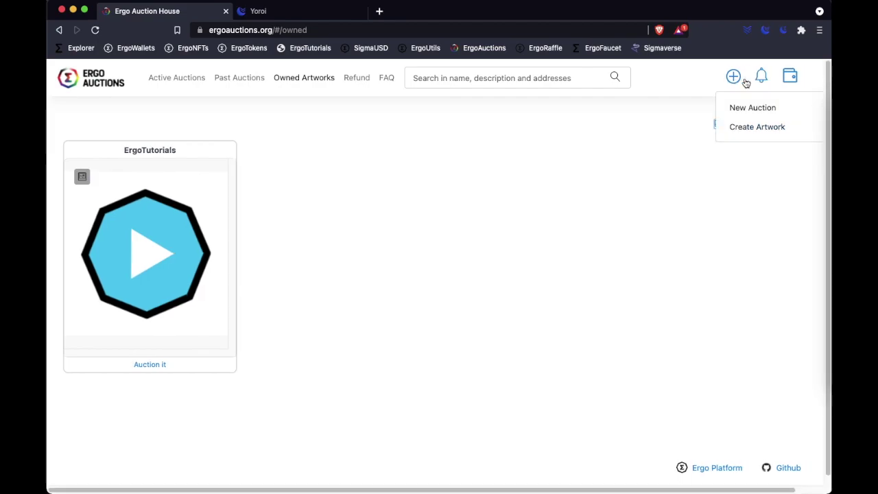
click(752, 112)
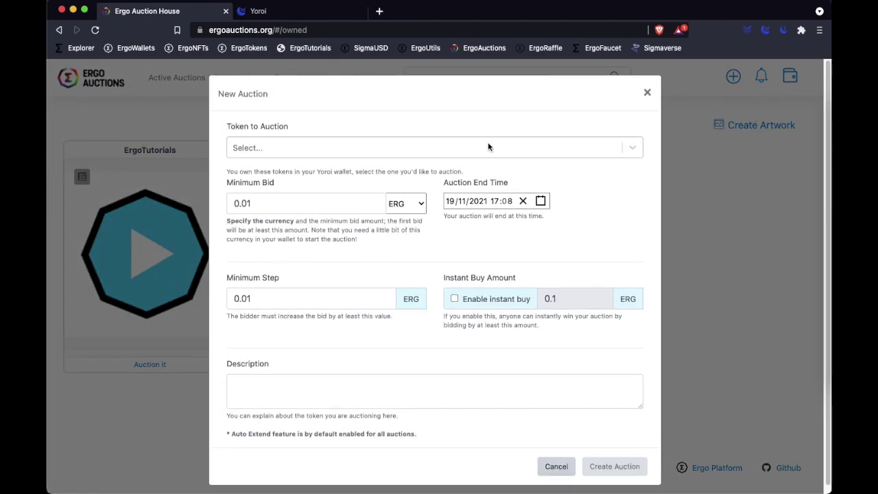
click(633, 147)
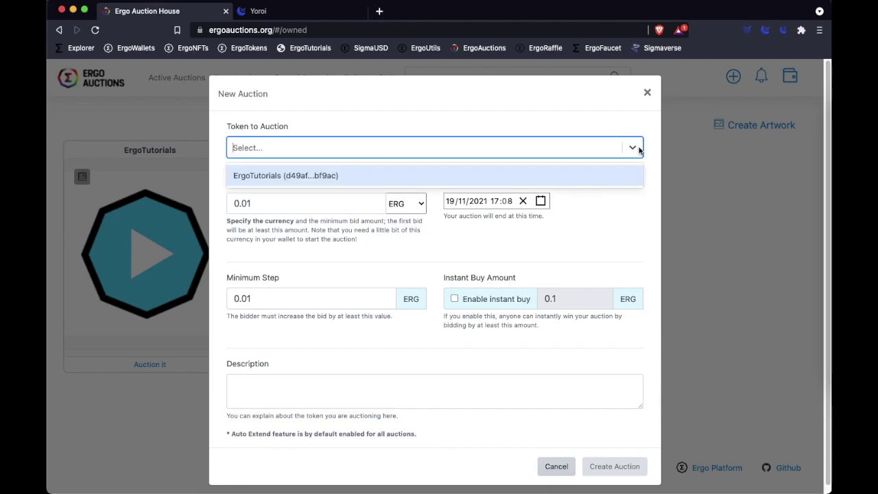
click(334, 180)
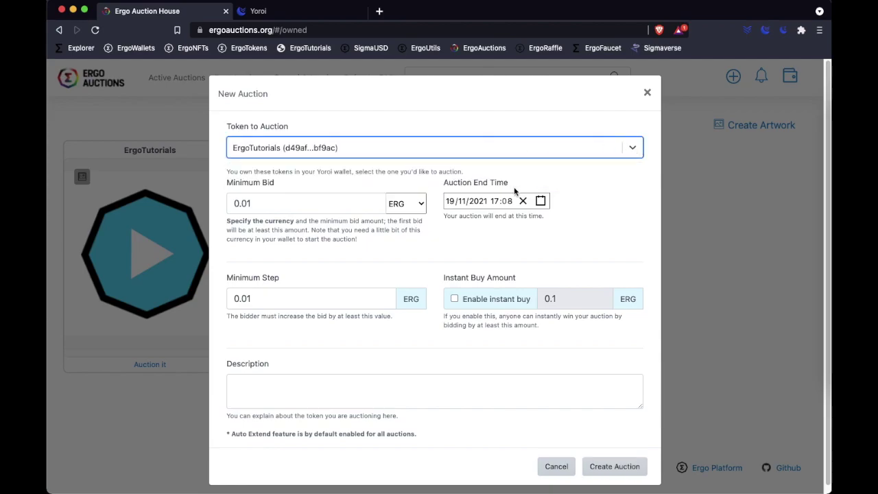
click(610, 222)
scroll(610, 222, down, 1)
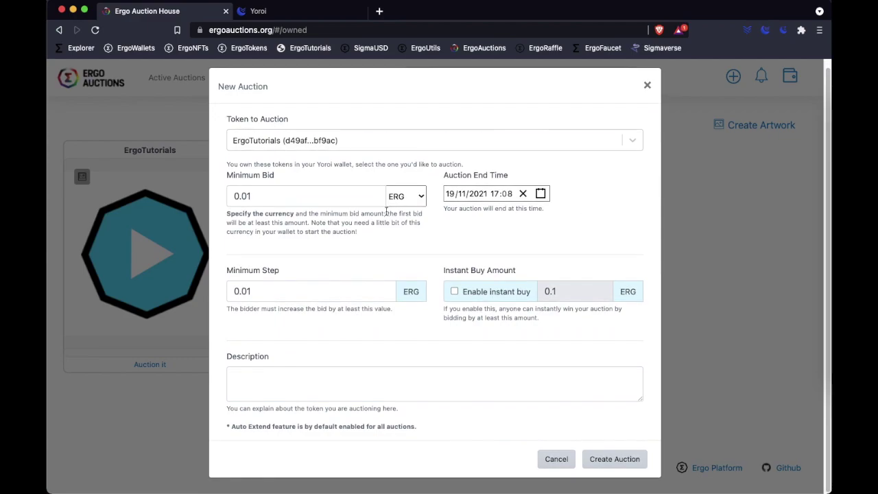
drag(234, 194, 281, 193)
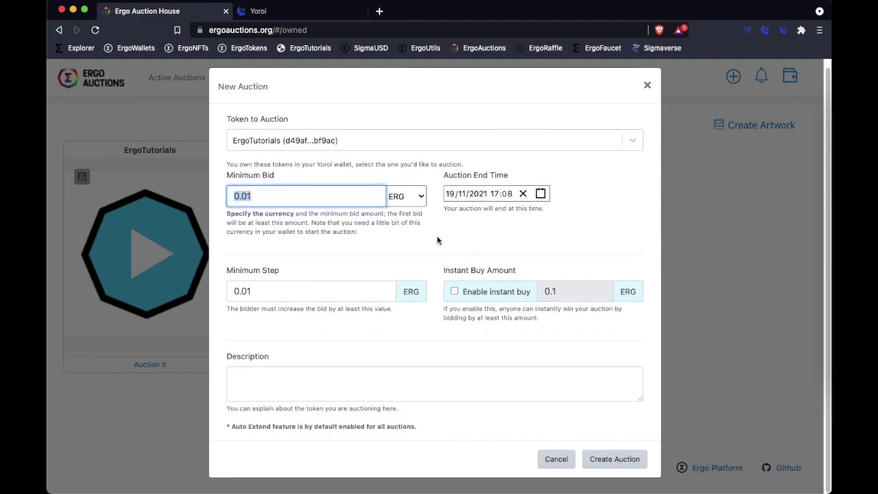
text(1)
click(438, 241)
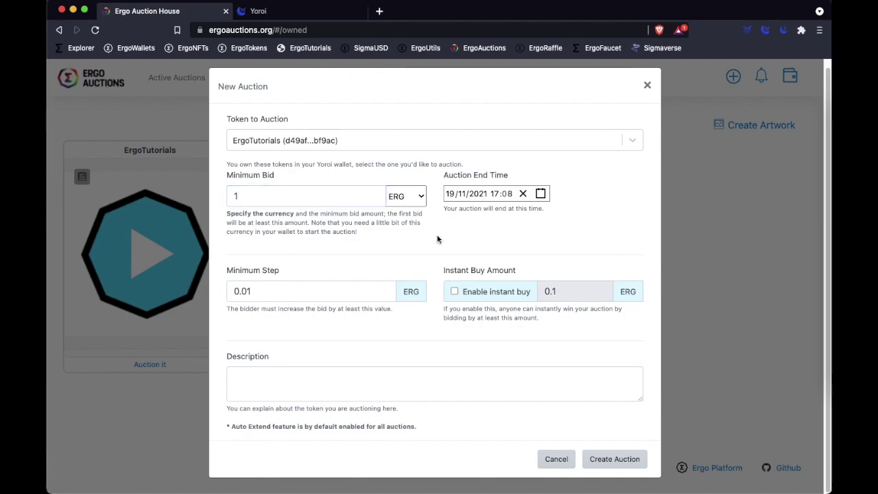
Step: Set the auction end time to 31/12/2021 at 23:59
click(541, 194)
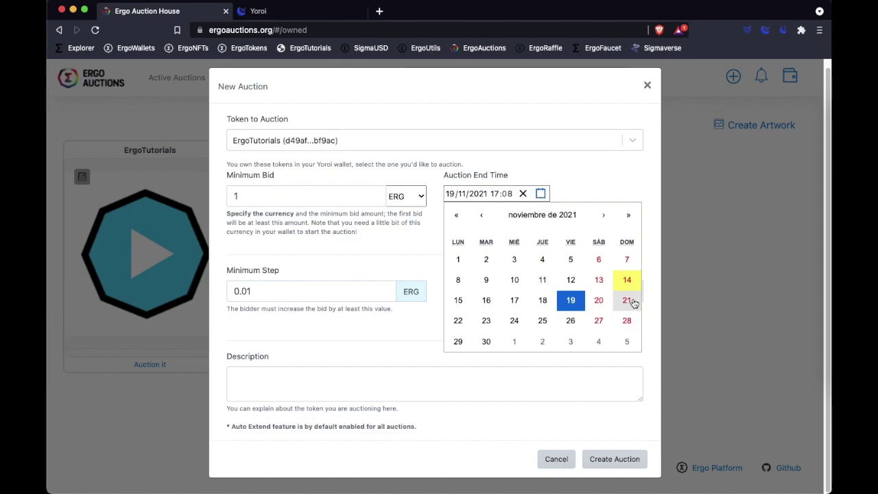
click(605, 215)
click(570, 341)
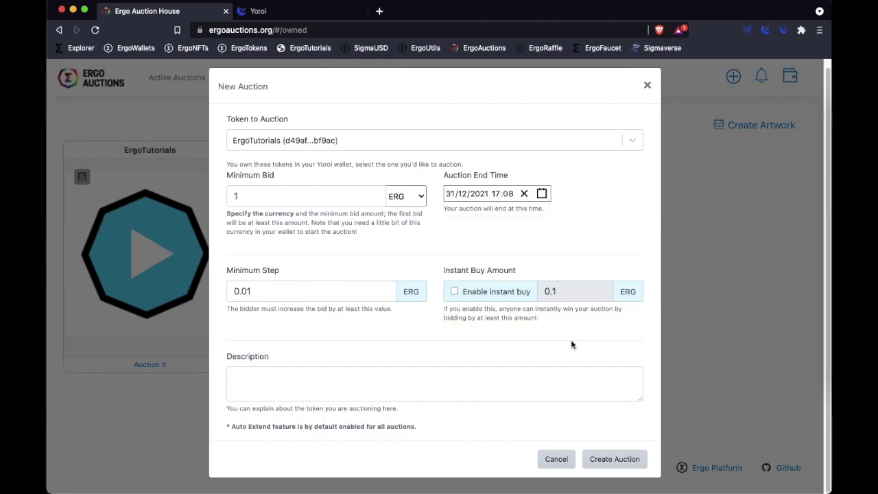
click(498, 195)
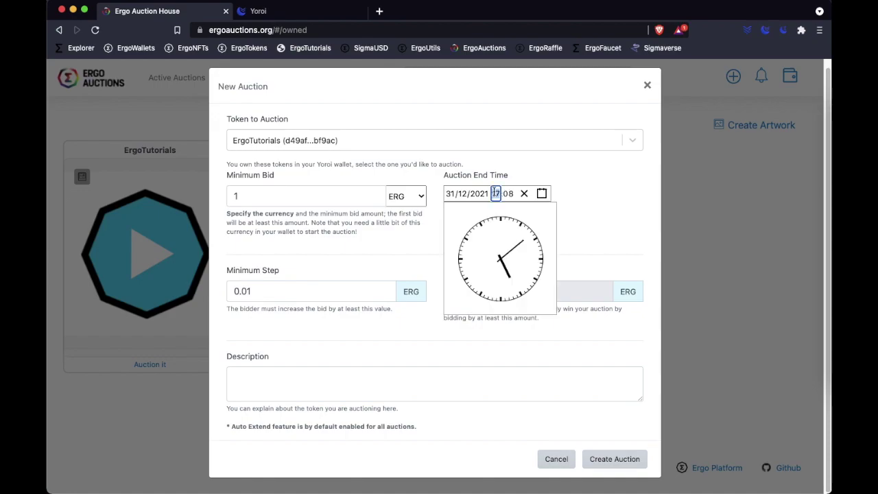
text(23)
key(BackSpace)
text(59)
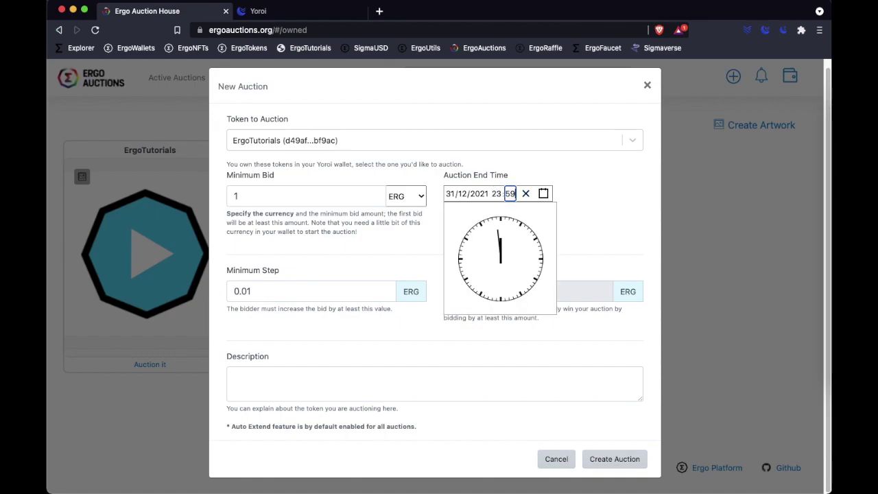
click(593, 201)
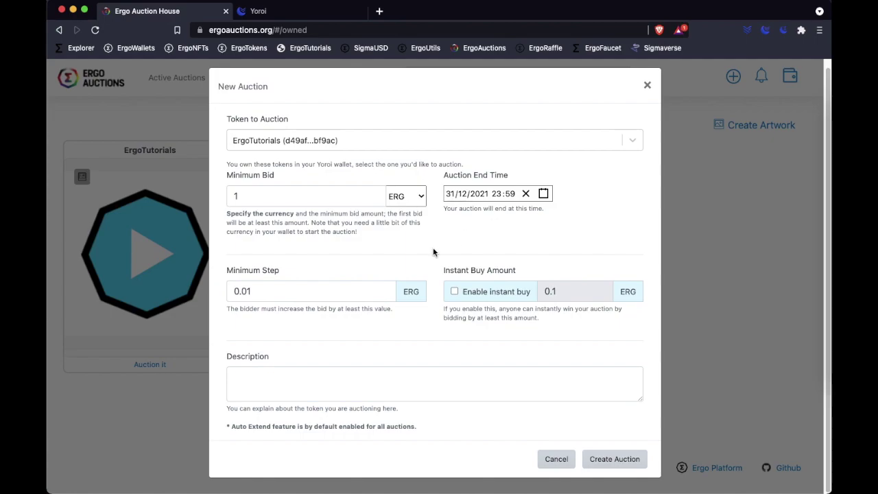
drag(231, 291, 294, 294)
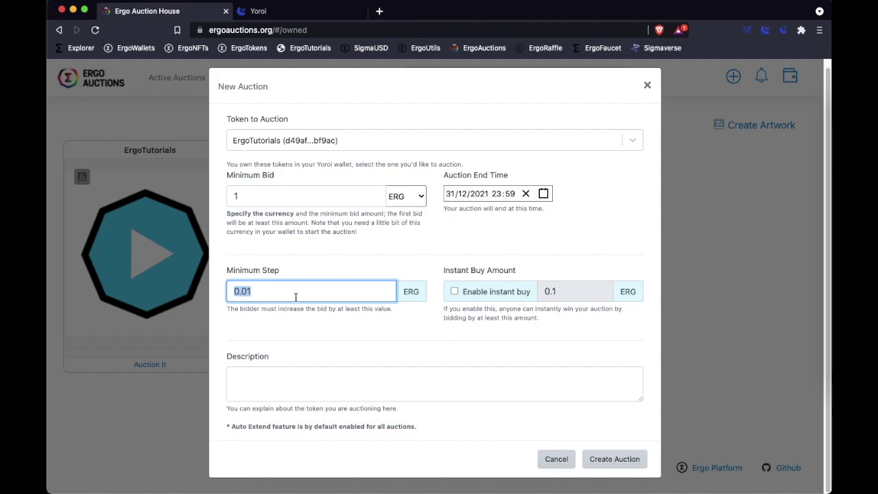
Step: Set the minimum bid step to 0.5 ERG and review the instant-buy explanation
text(0.5)
click(589, 247)
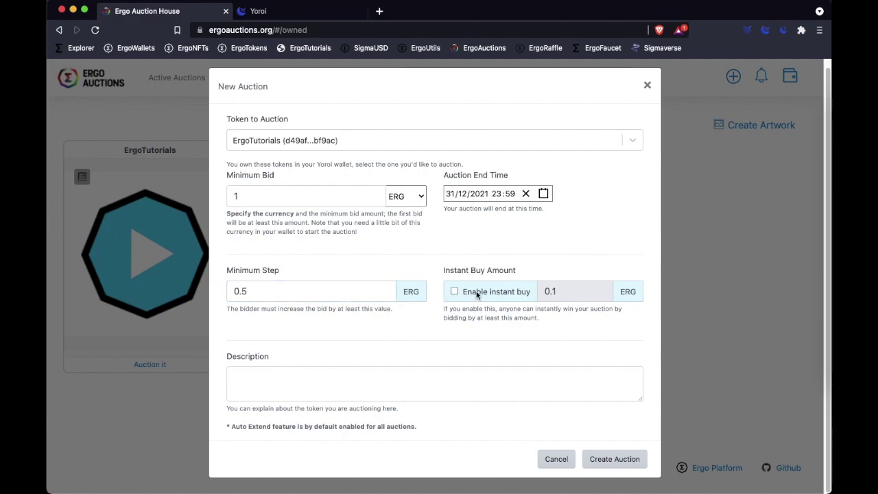
drag(445, 309, 555, 324)
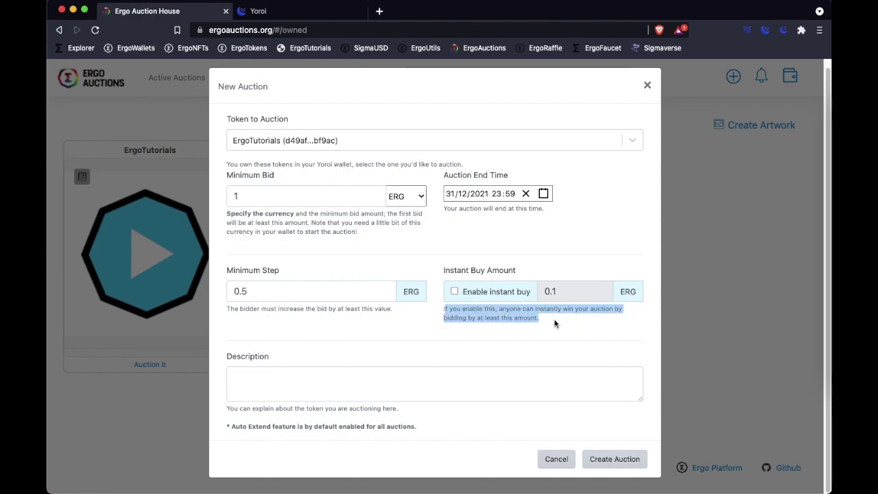
click(555, 322)
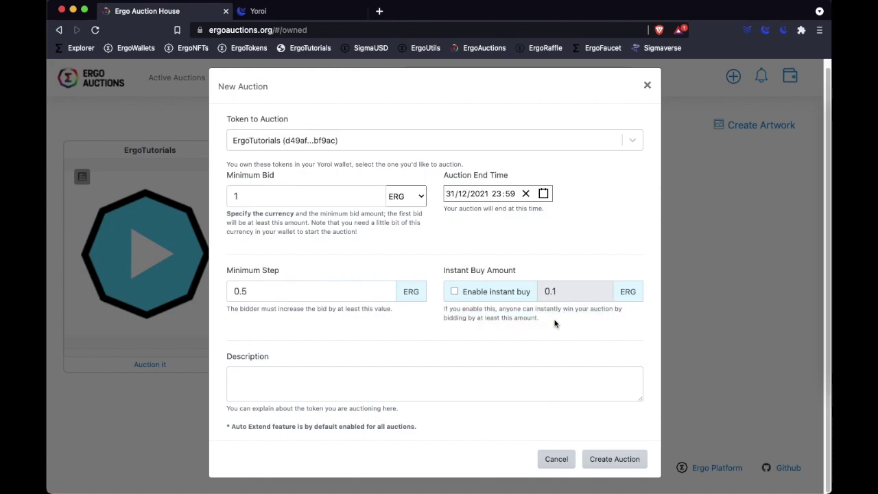
Step: Enable instant buy and replace the 0.1 amount with 50 ERG
click(455, 292)
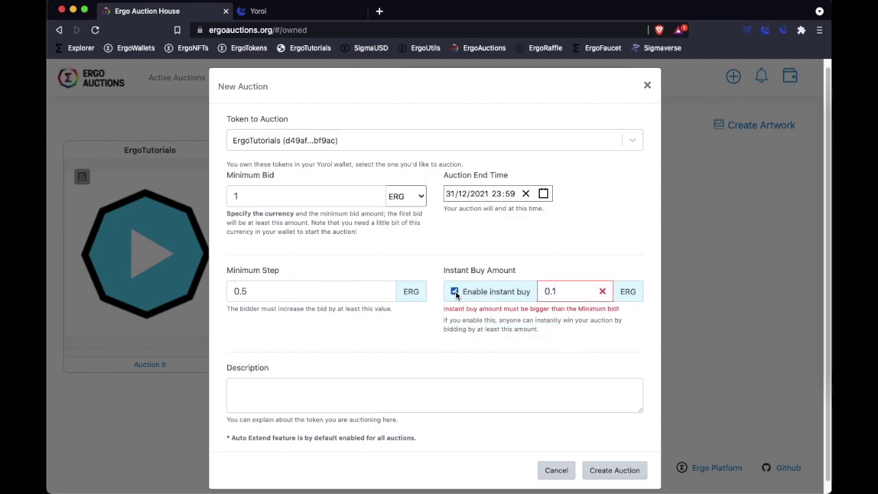
double_click(566, 292)
key(BackSpace)
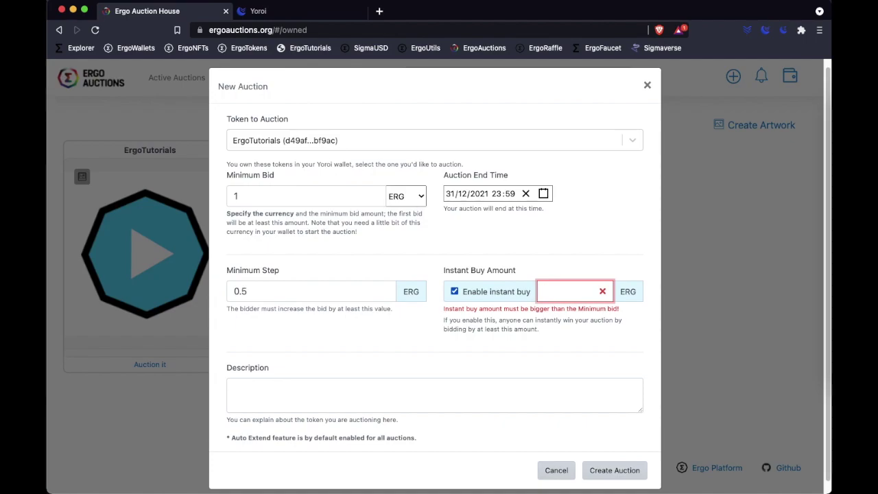
text(50)
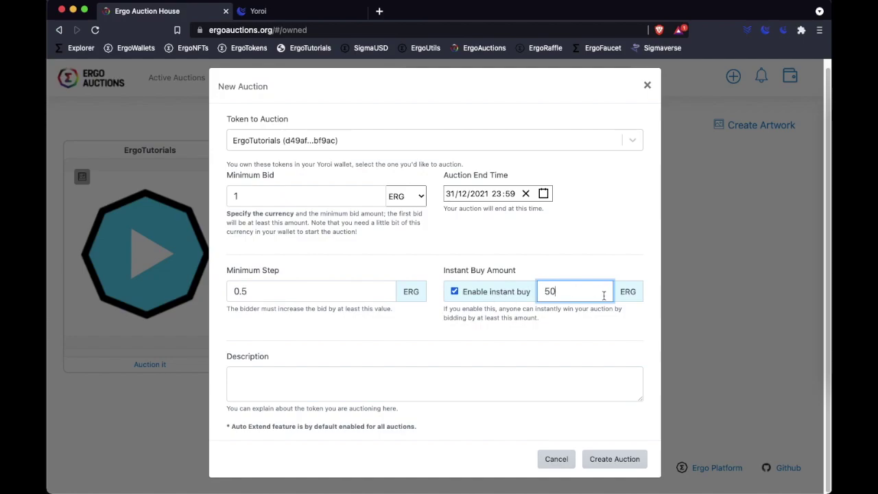
click(641, 338)
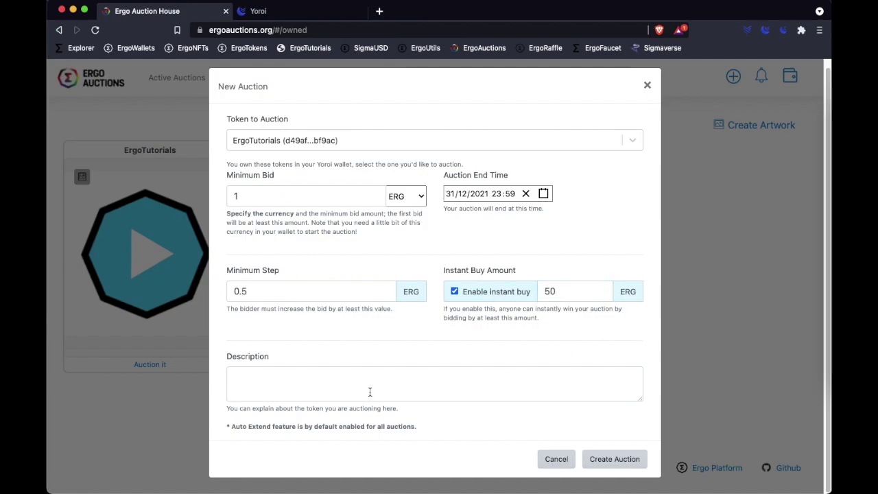
click(316, 384)
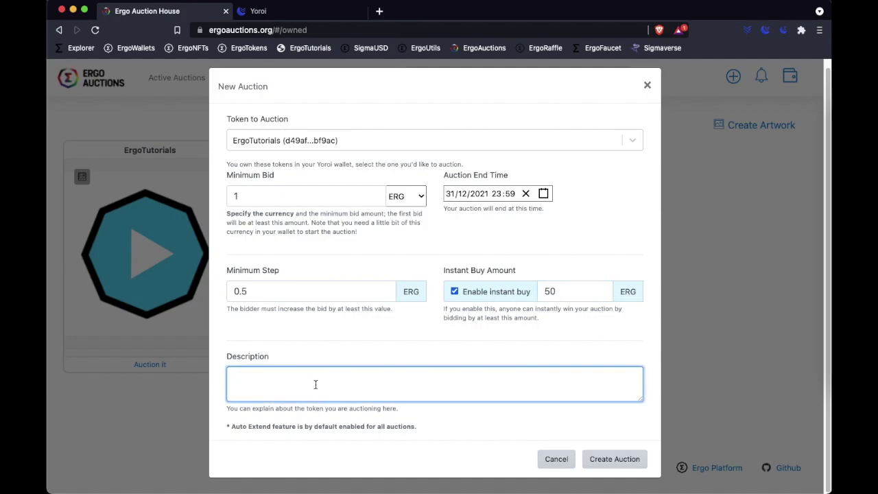
Step: Describe the auction as 'Sample NFT for ErgoTutorials.com' and submit it with Create Auction
text(Sample NFT for ErgoTu)
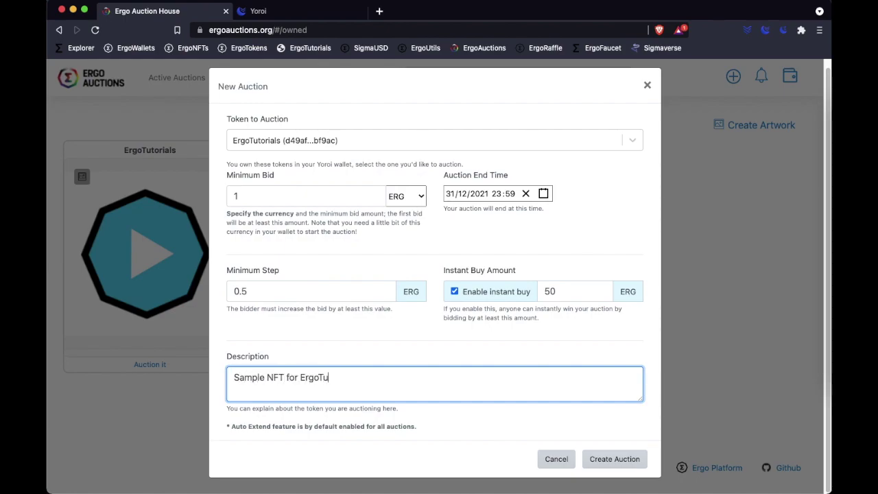
text(torials.com)
click(615, 468)
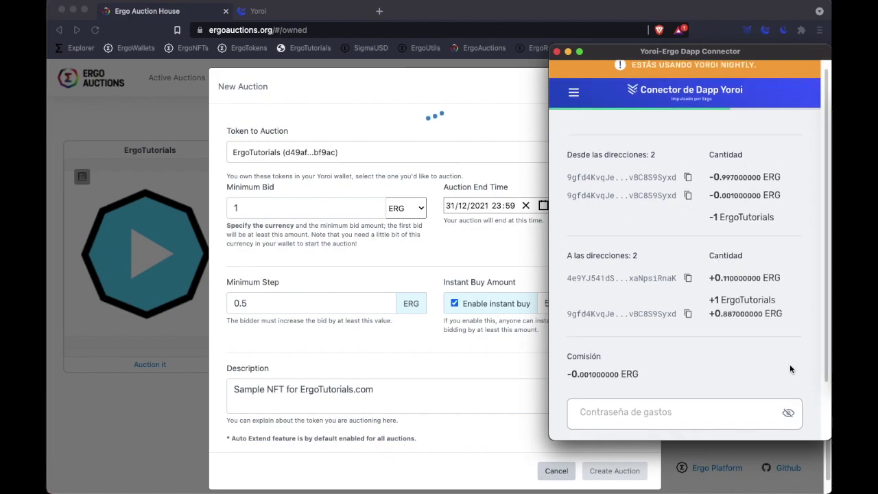
Step: Enter the wallet spending password in Yoroi's connector and confirm the auction transaction
scroll(790, 364, down, 3)
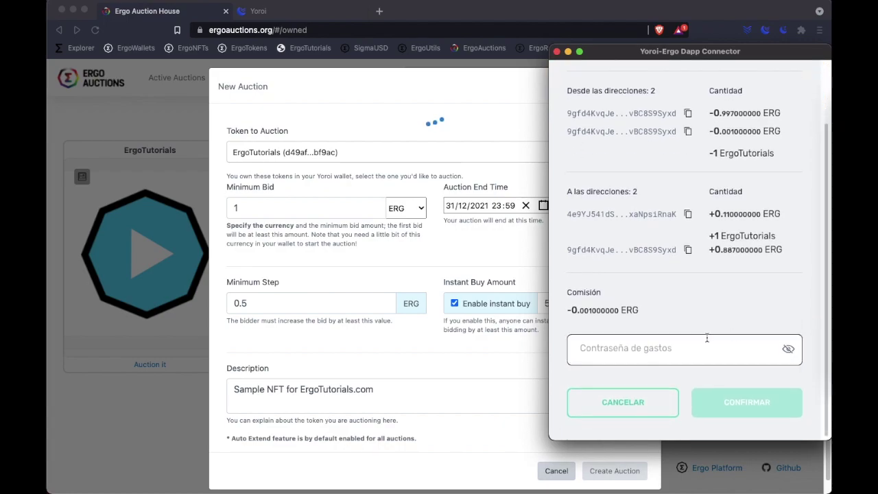
click(666, 350)
text(••••)
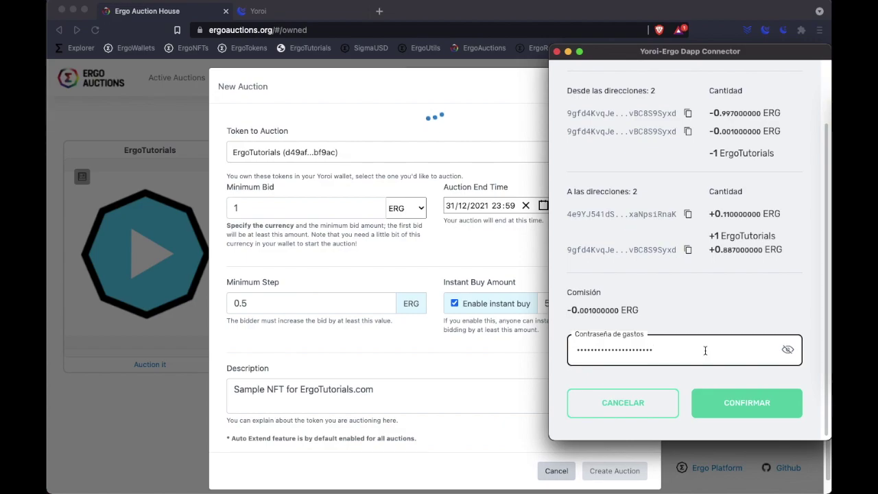
click(755, 407)
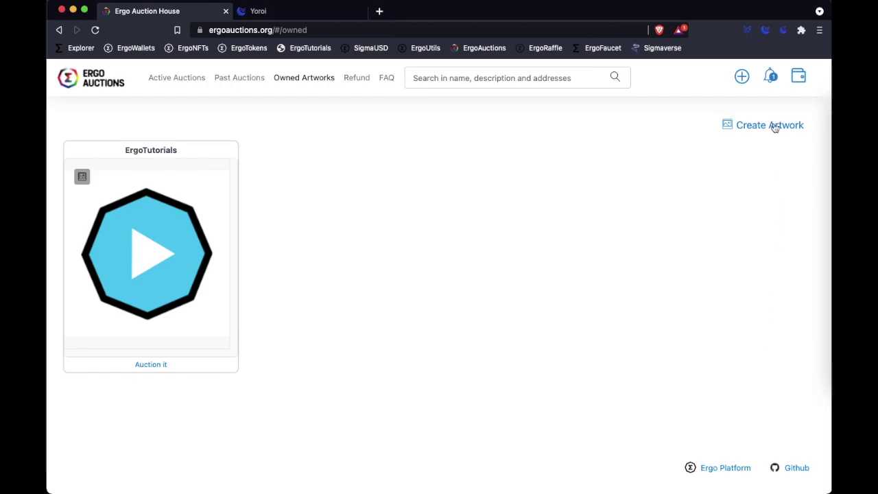
Step: Open the 'Your auction is starting' notification in Ergo Explorer and note its Unconfirmed status
click(771, 76)
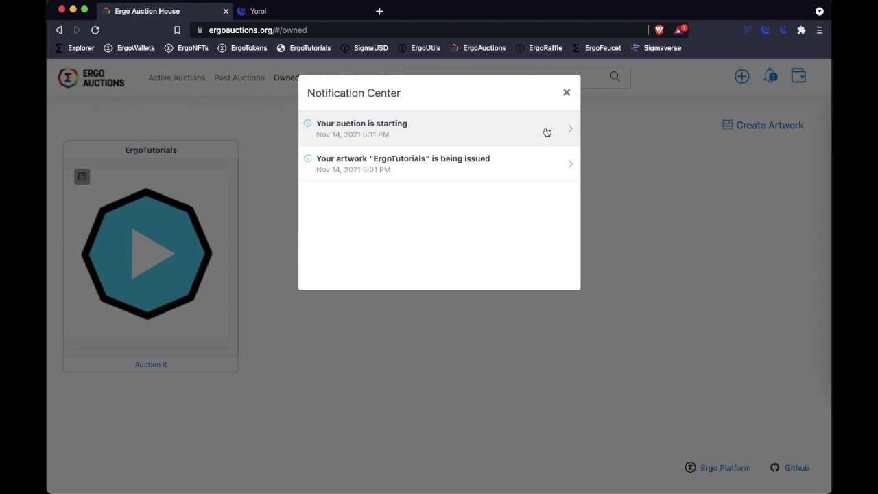
click(547, 132)
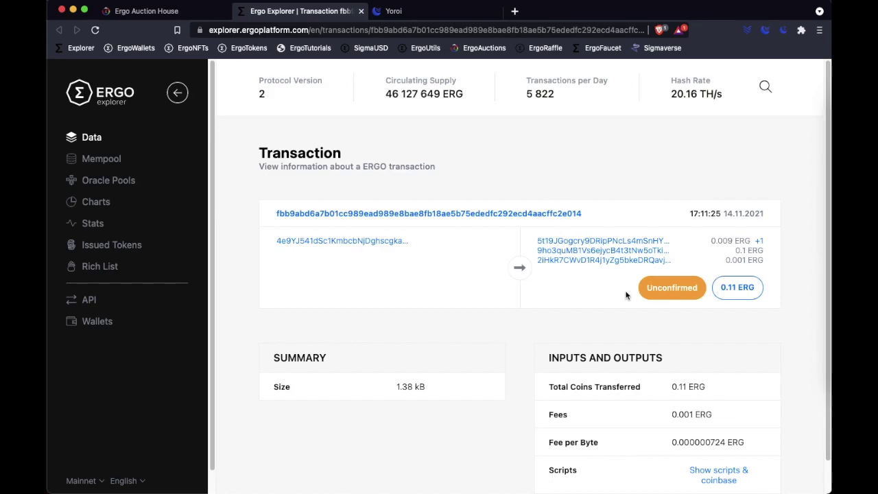
drag(682, 291, 701, 296)
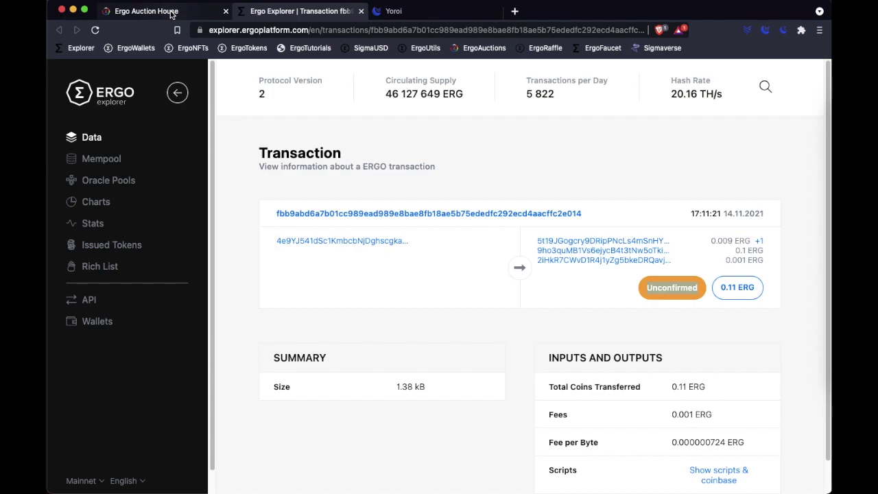
Step: Go back to the auction site and show the Active Auctions listing
click(171, 13)
click(566, 92)
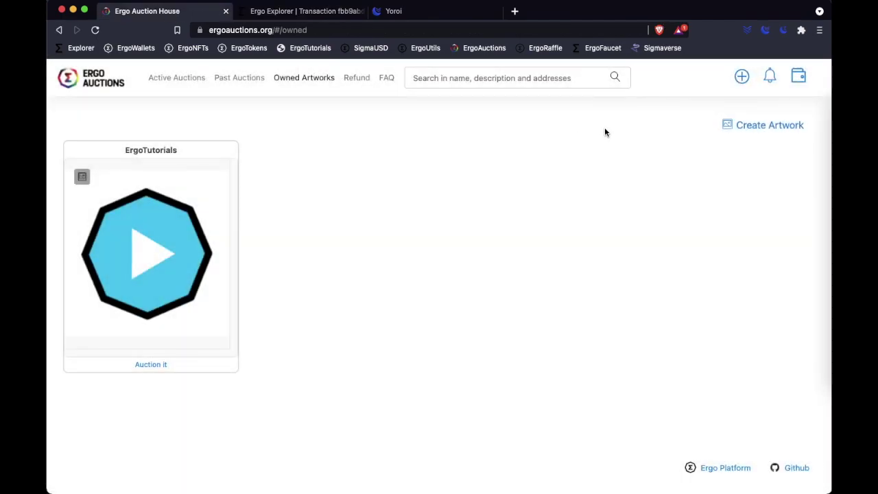
click(175, 81)
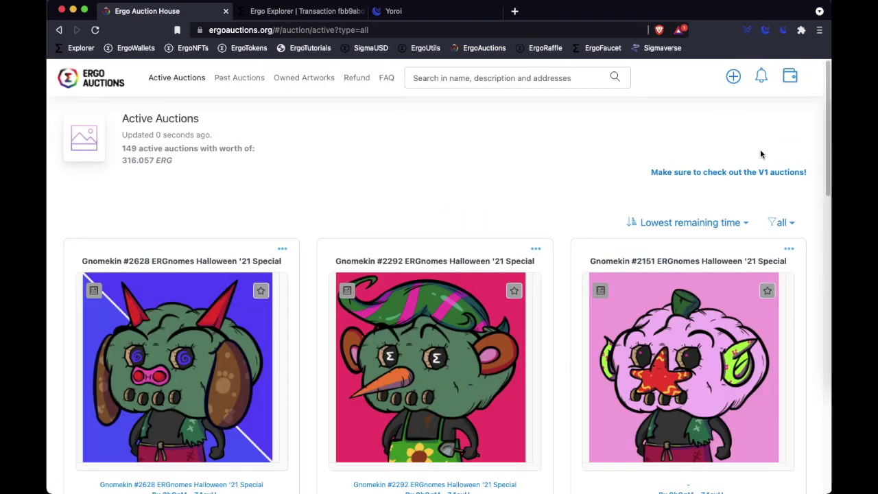
Step: Sort auctions by 'My auctions first' and scroll down to the ErgoTutorials card
click(744, 225)
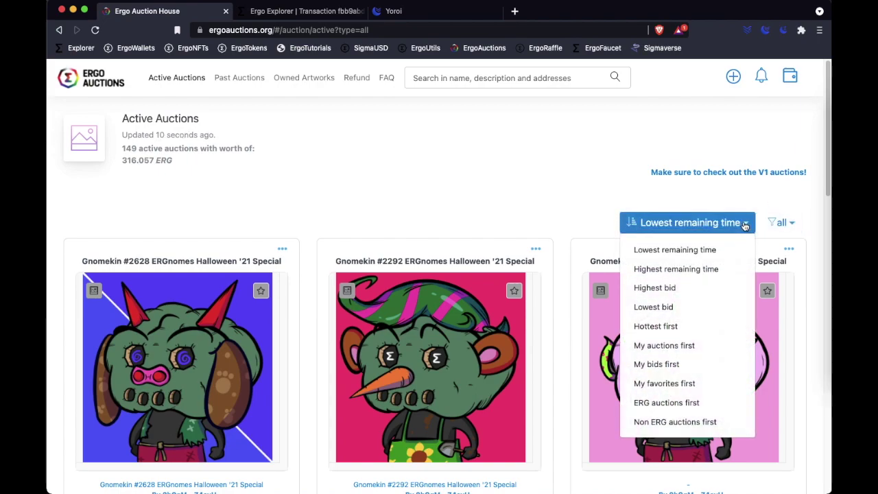
click(702, 347)
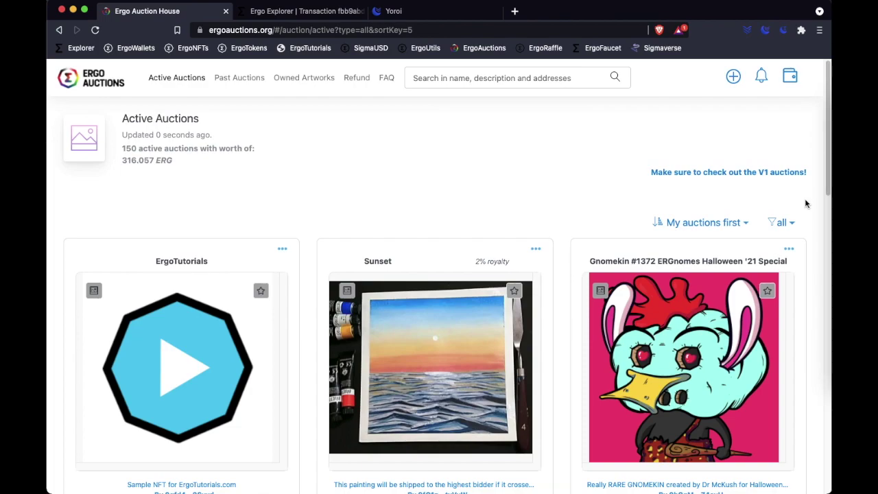
scroll(435, 223, down, 3)
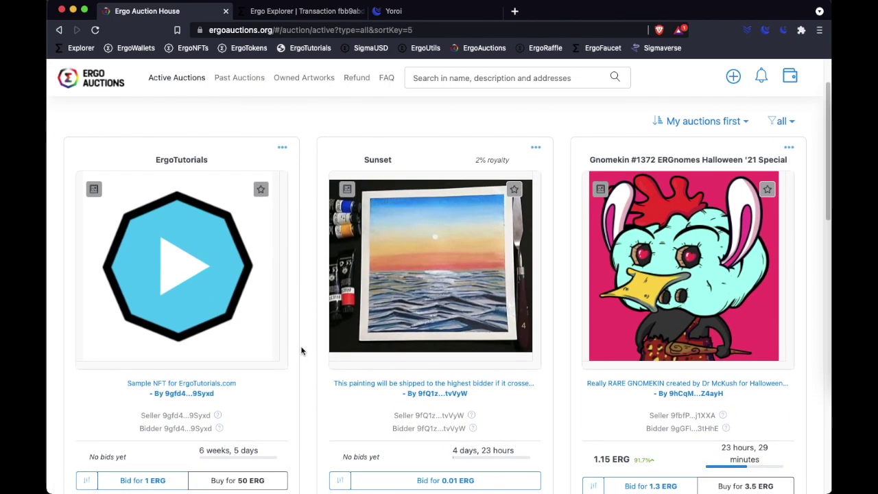
scroll(305, 349, down, 1)
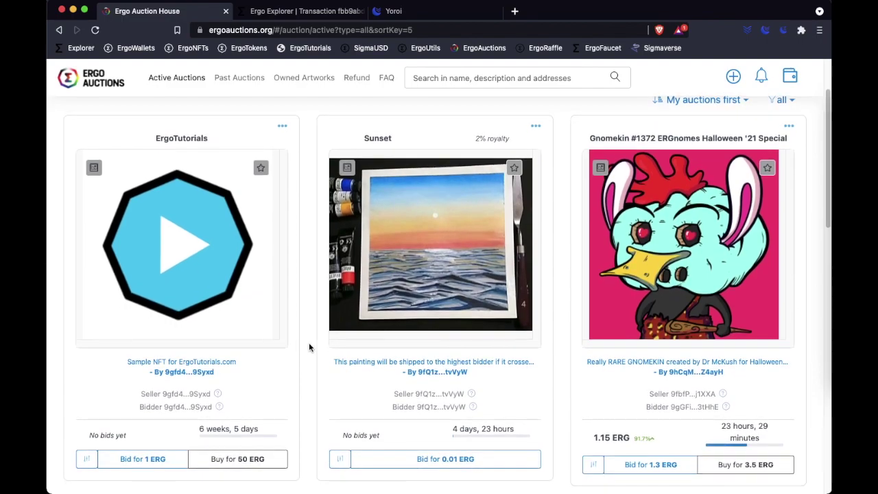
click(180, 281)
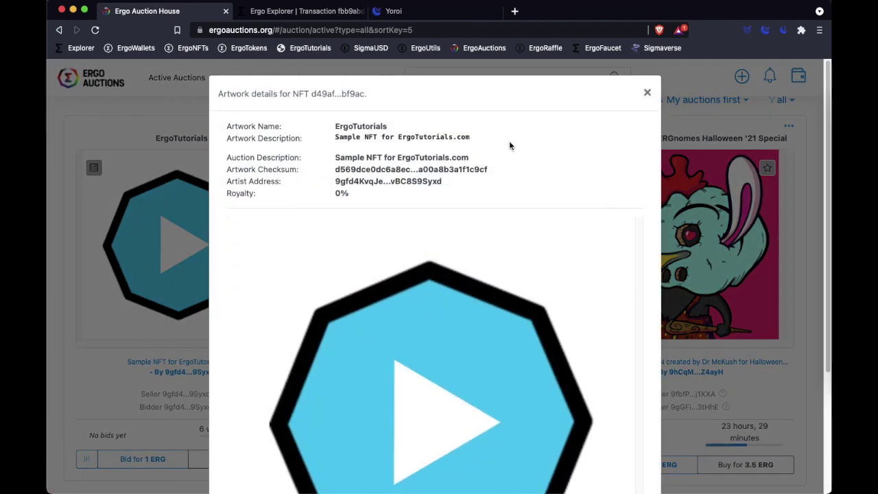
scroll(619, 238, down, 3)
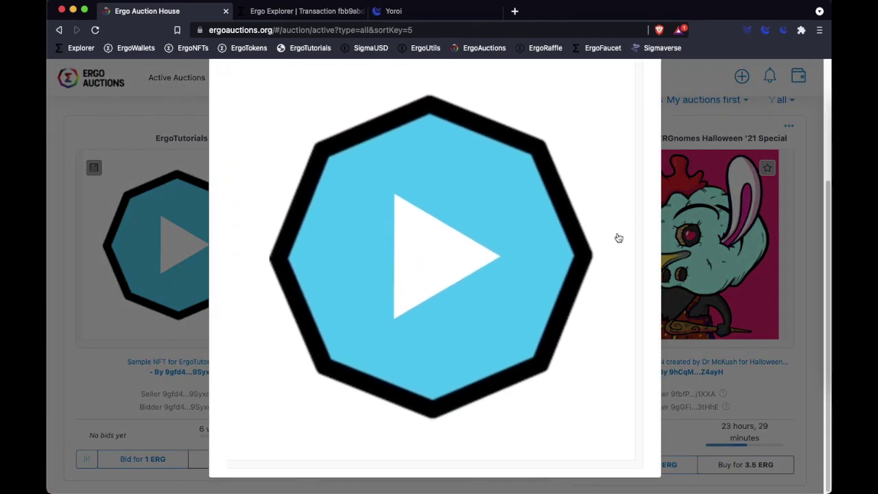
scroll(617, 237, up, 3)
click(647, 92)
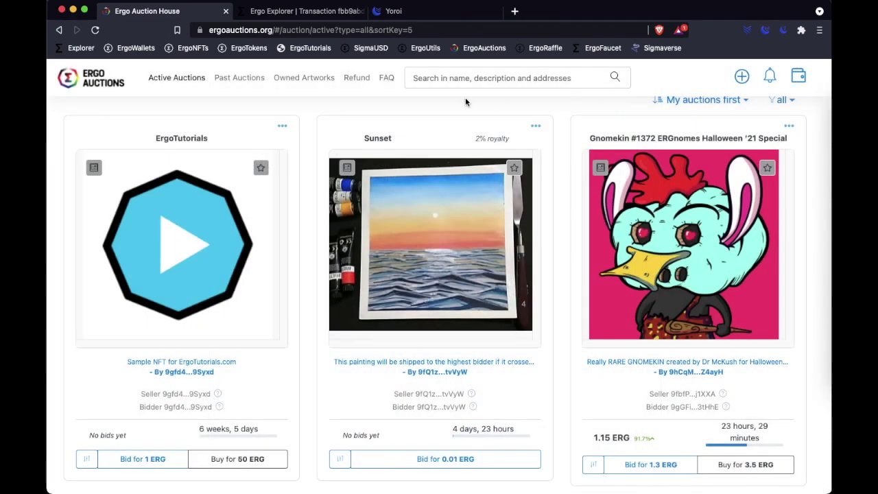
scroll(294, 226, down, 1)
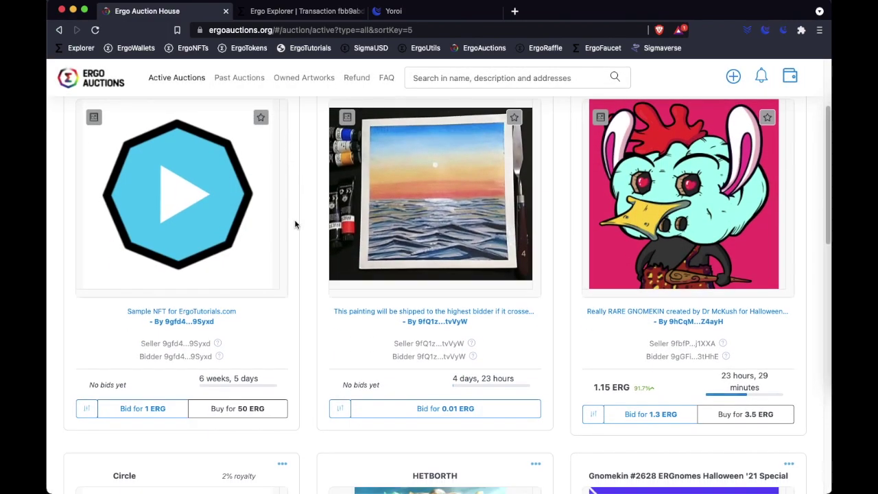
scroll(289, 239, up, 1)
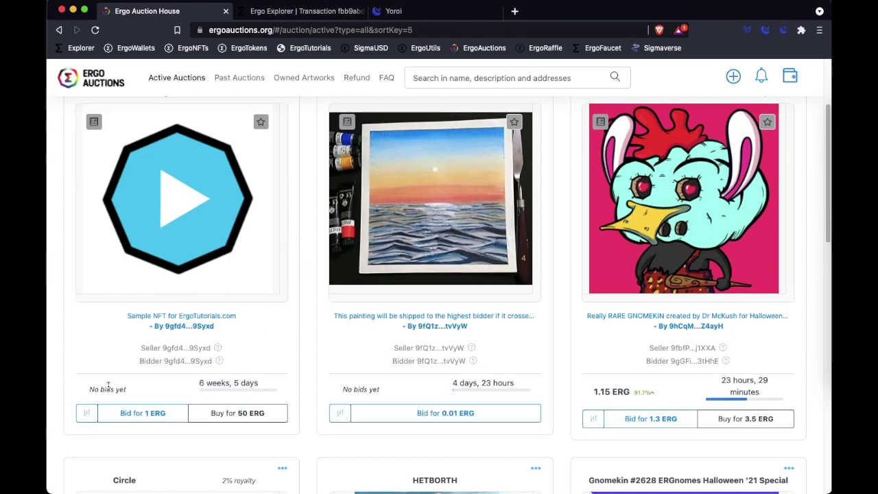
click(85, 415)
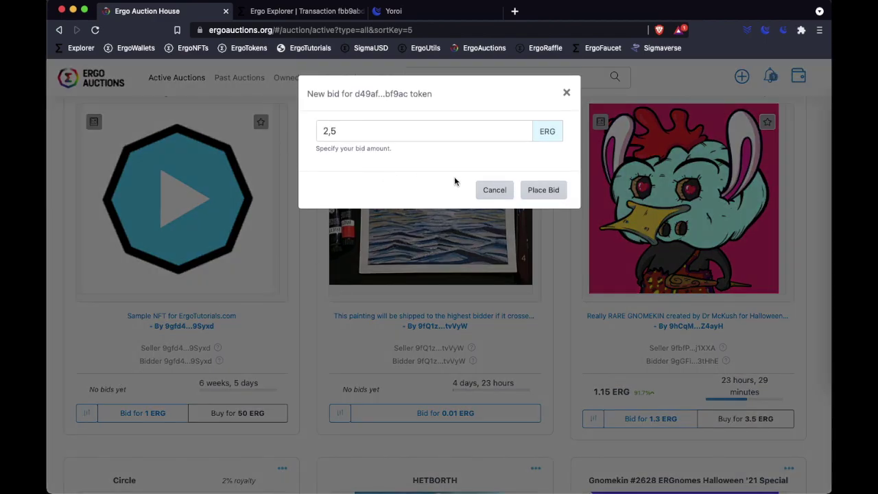
click(497, 193)
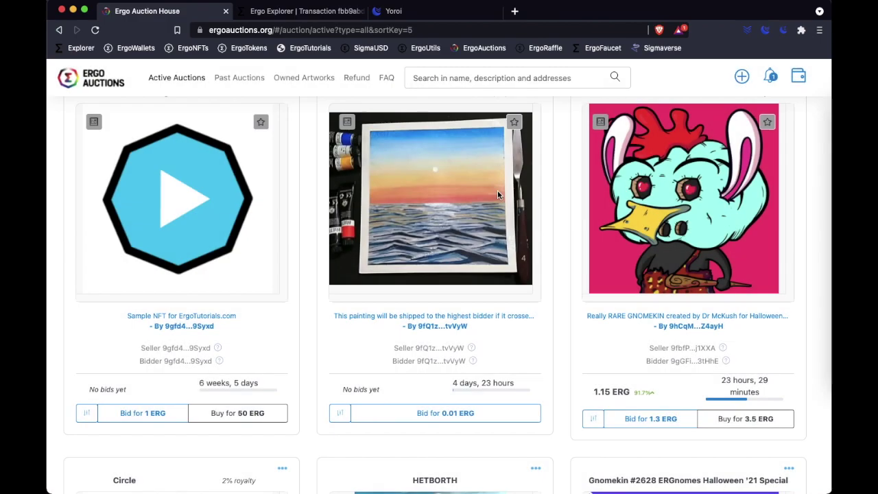
scroll(304, 252, up, 2)
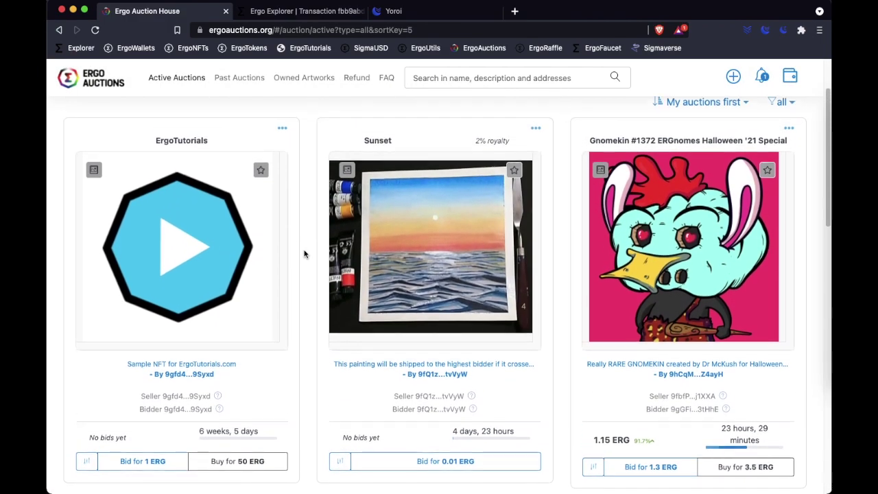
scroll(304, 254, up, 4)
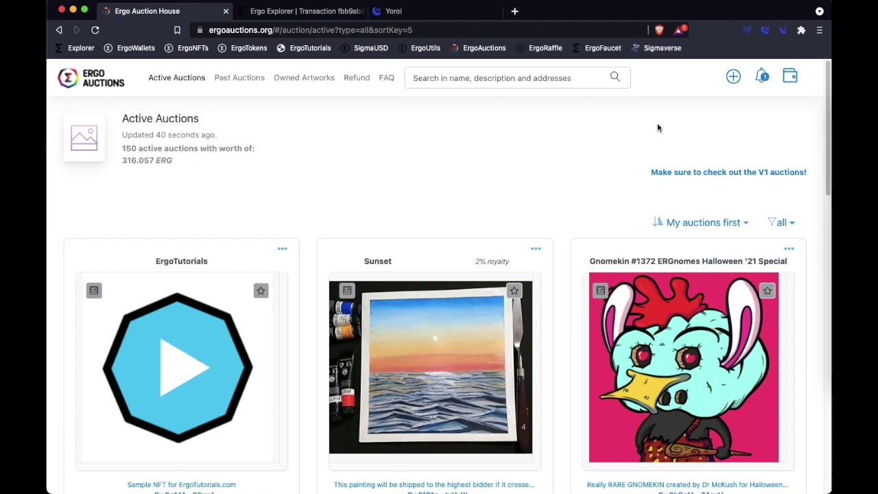
click(763, 76)
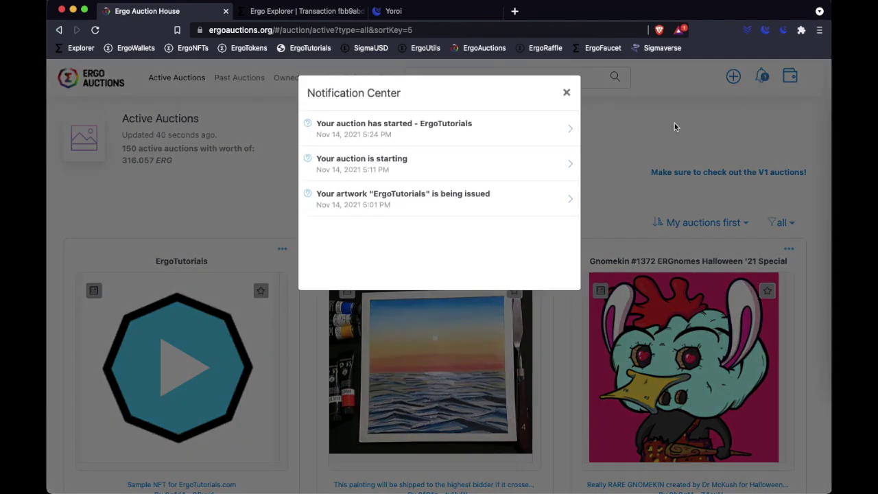
click(566, 92)
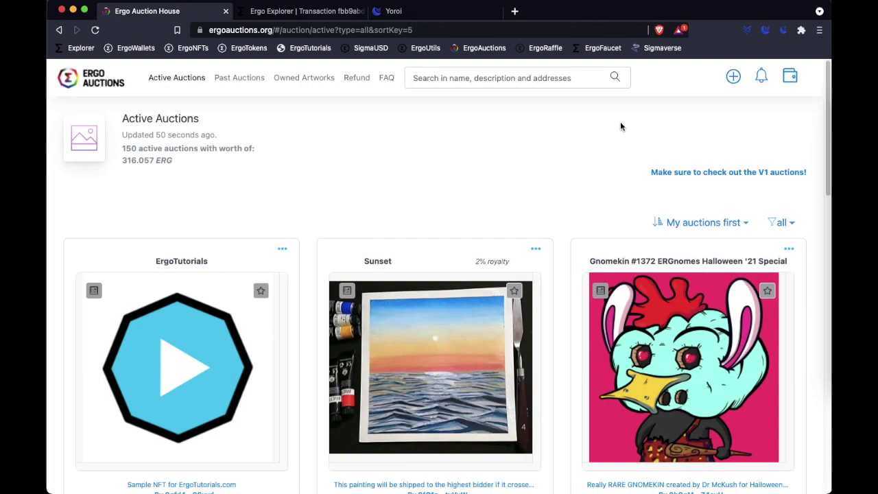